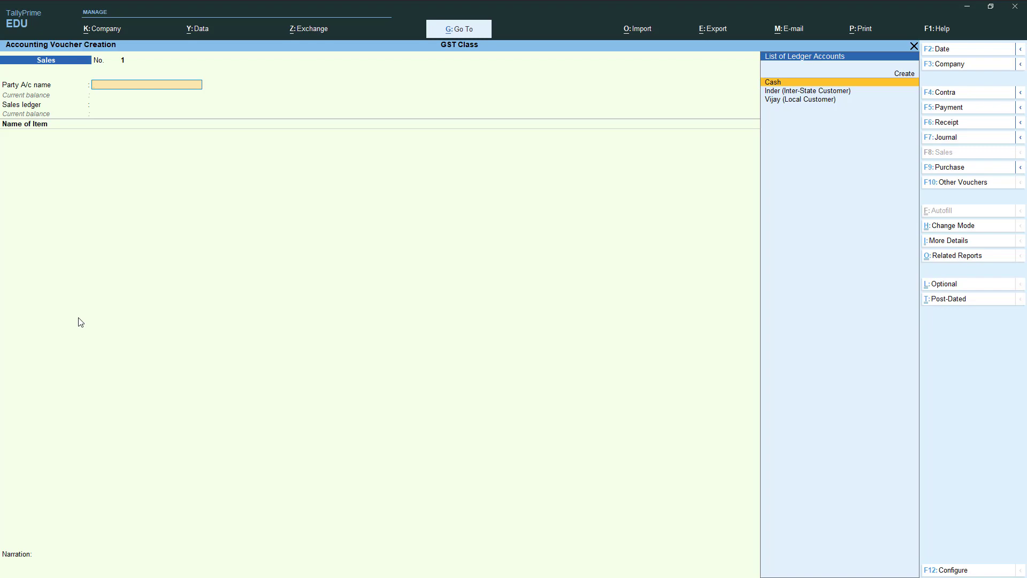
Leave the sales voucher and open the list of ledgers under master alteration
key("Escape")
key("Escape")
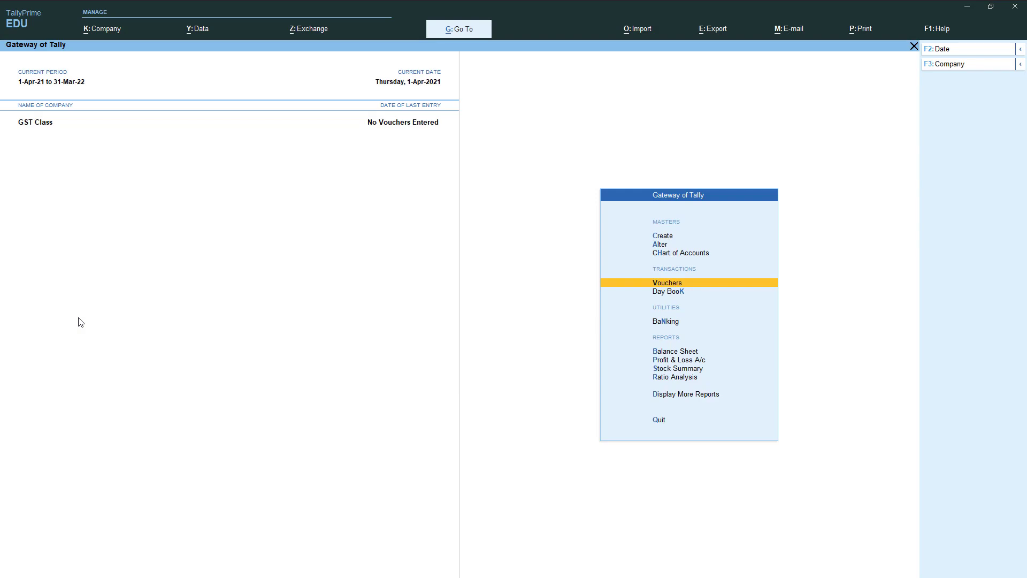
key("Up")
key("Up")
key("Return")
key("Down")
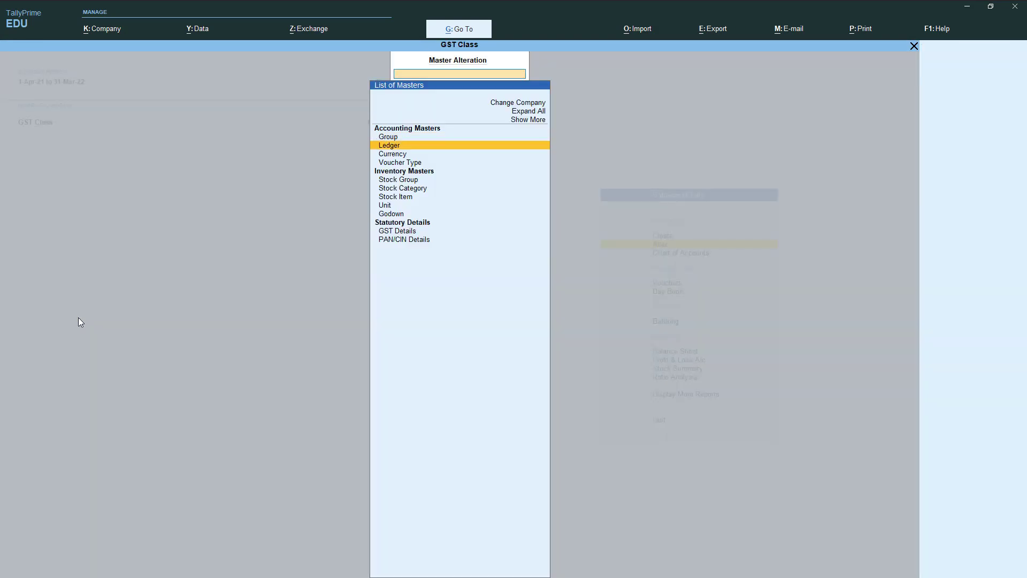
key("Return")
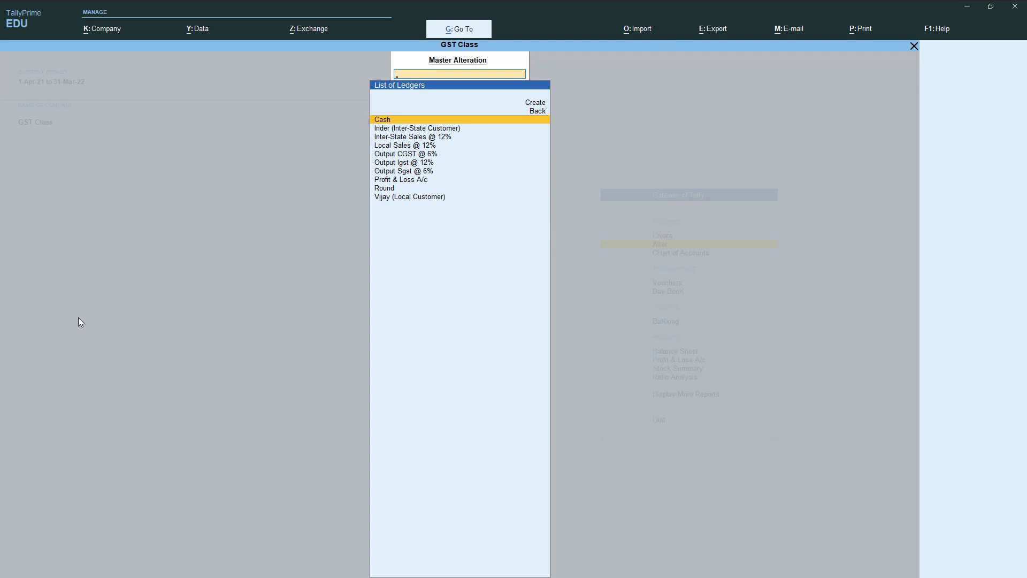
Review the existing ledgers in the list, comparing the customer, sales and output GST ledgers
key("Down")
key("Down")
key("Down")
key("Down")
key("Down")
key("Down")
key("Down")
key("Down")
key("Down")
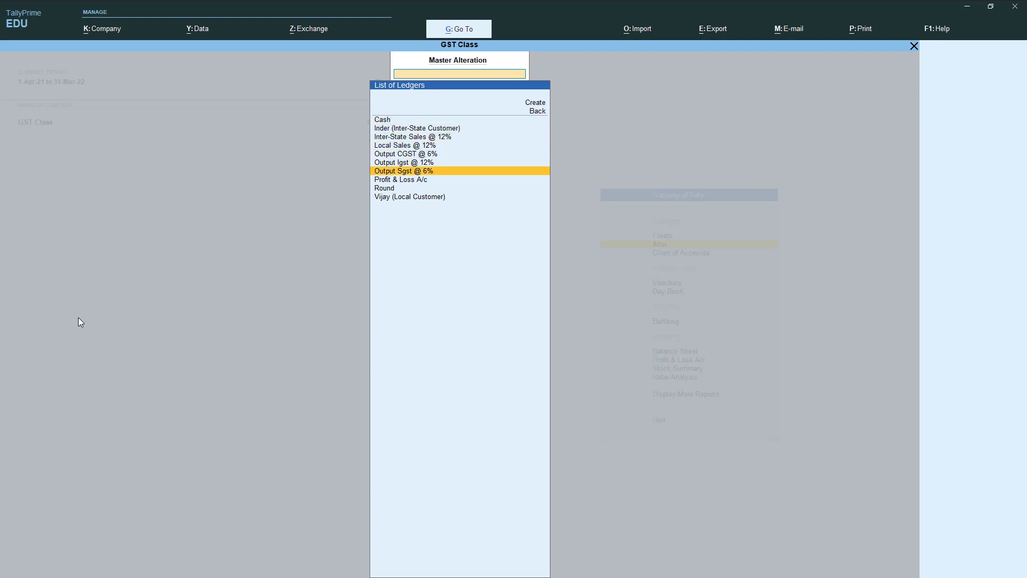
key("Up")
key("Up")
key("Up")
key("Up")
key("Up")
key("Up")
key("Up")
key("Up")
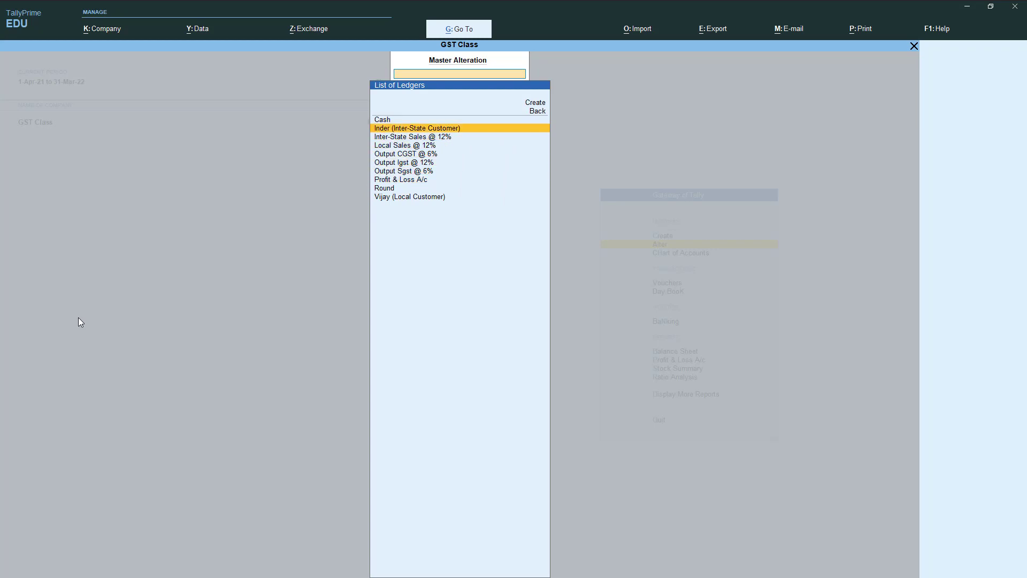
key("Down")
key("Down")
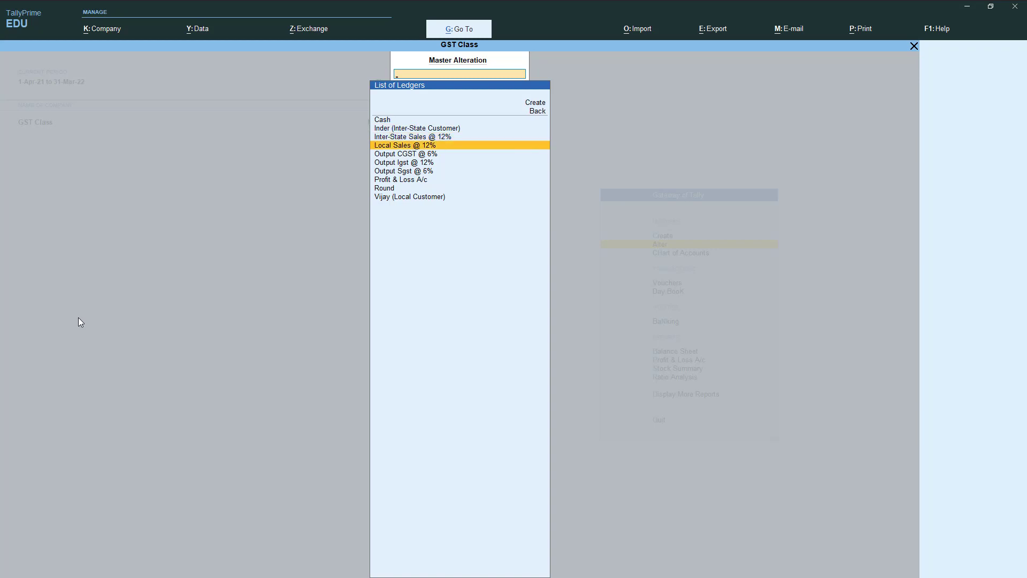
key("Up")
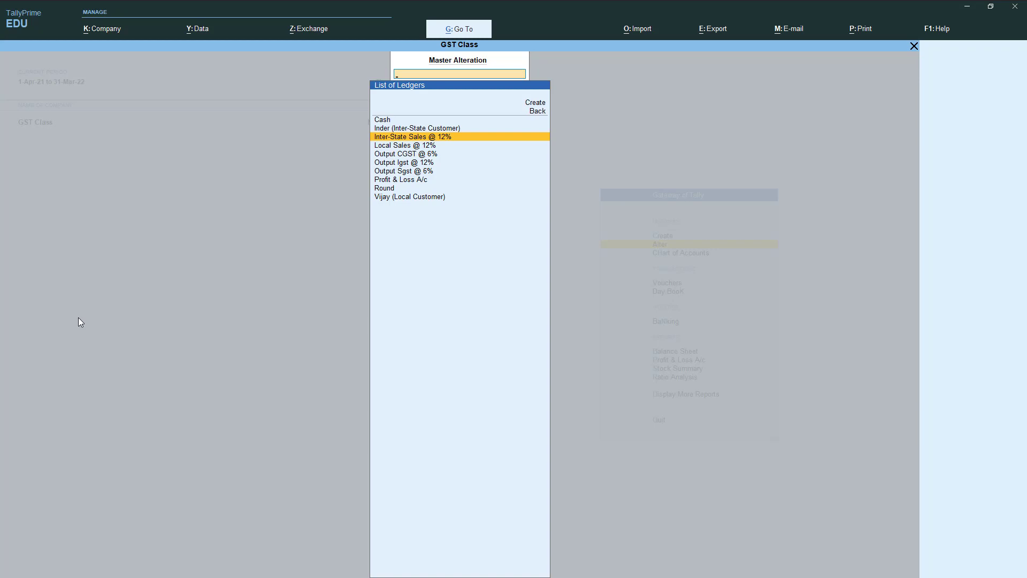
key("Down")
key("Down")
key("Down")
key("Up")
key("Down")
key("Down")
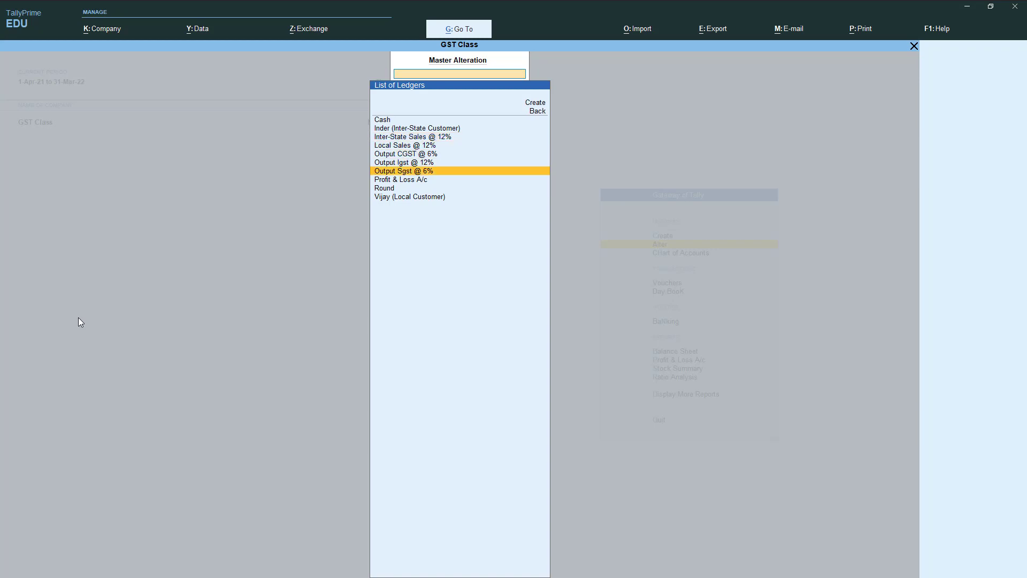
key("Up")
key("Up")
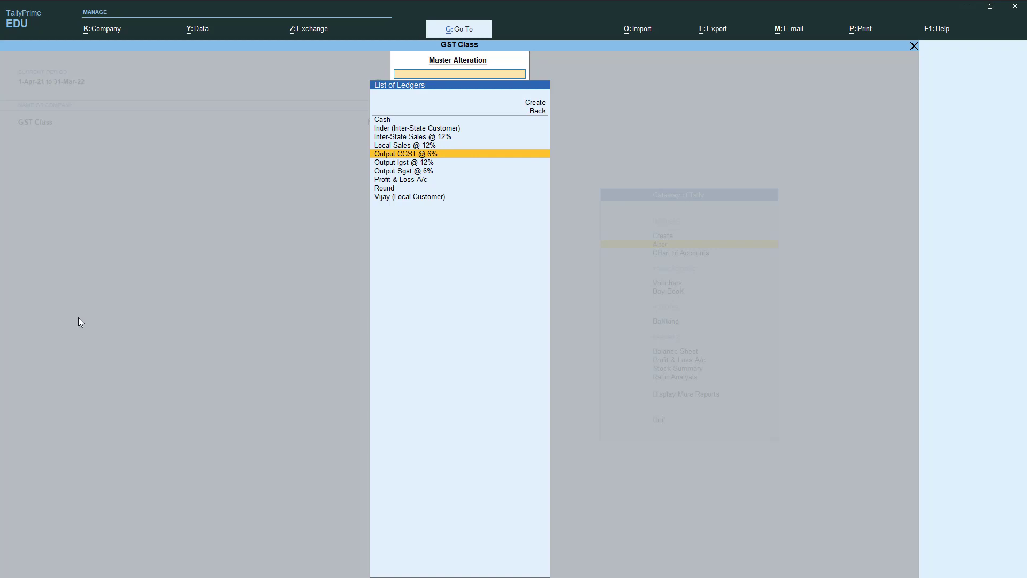
key("Down")
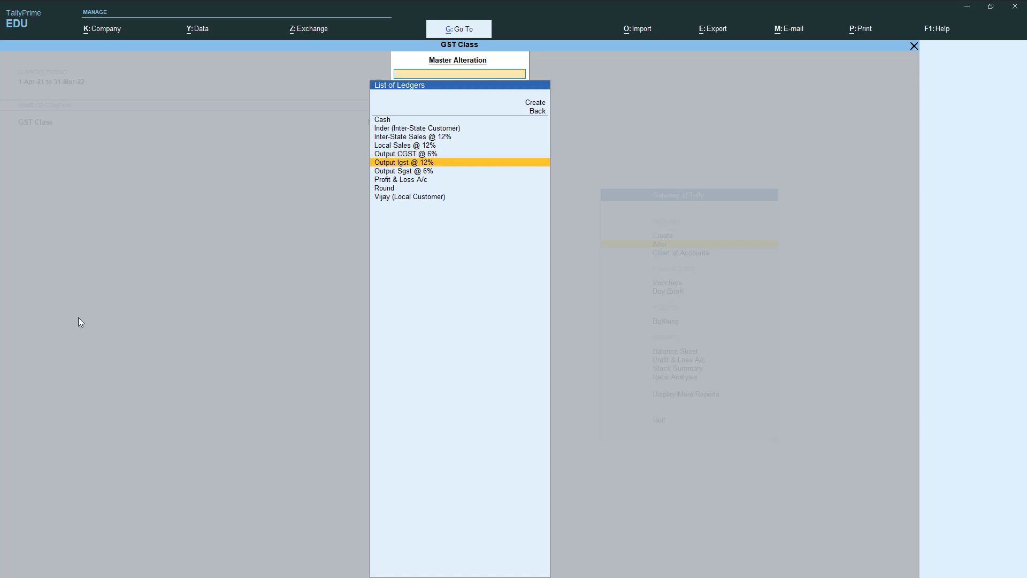
Examine the Round ledger's group and rounding settings, and return to the Gateway of Tally without changing it
key("Down")
key("Down")
key("Down")
key("Return")
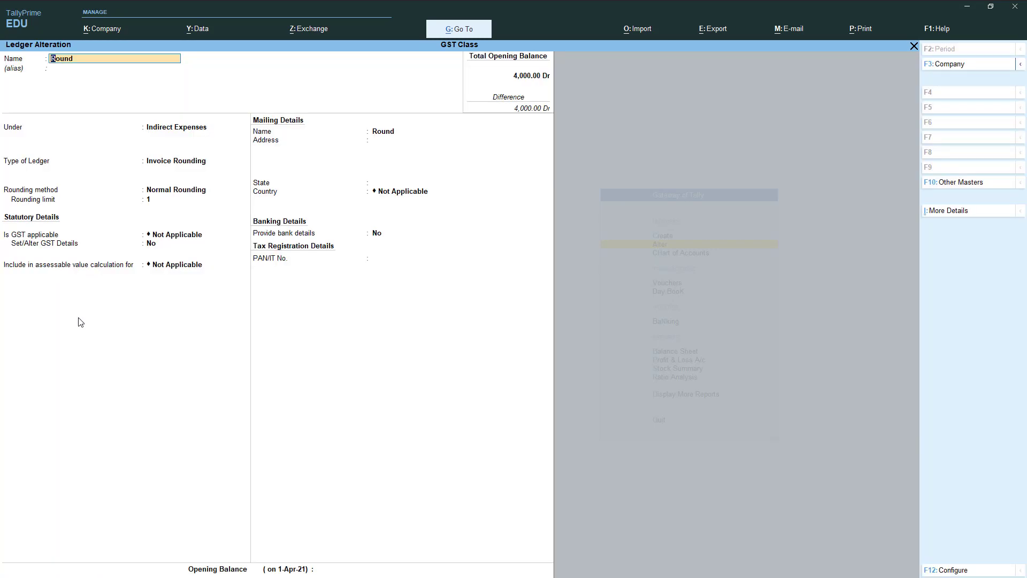
key("Escape")
key("y")
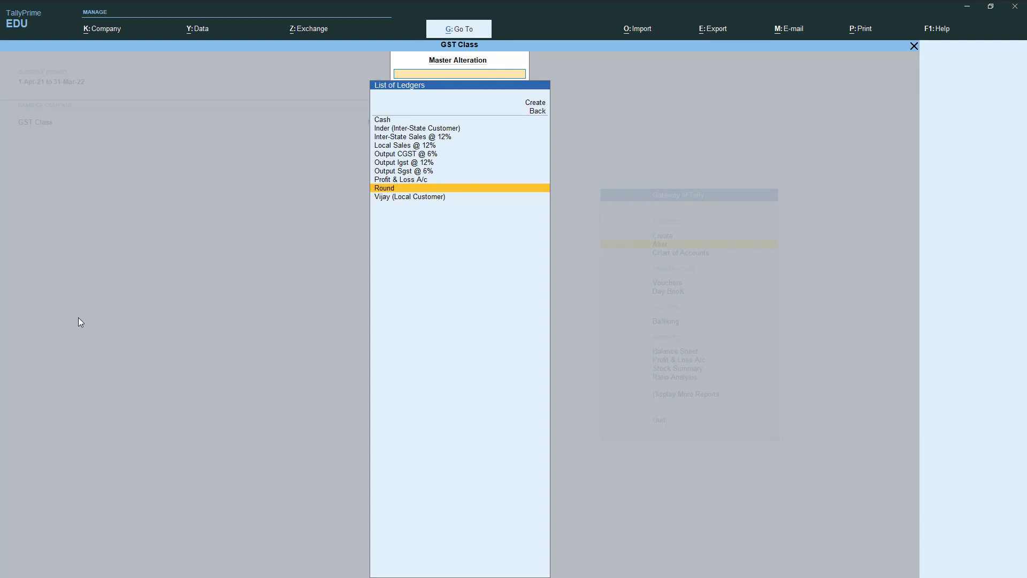
key("Escape")
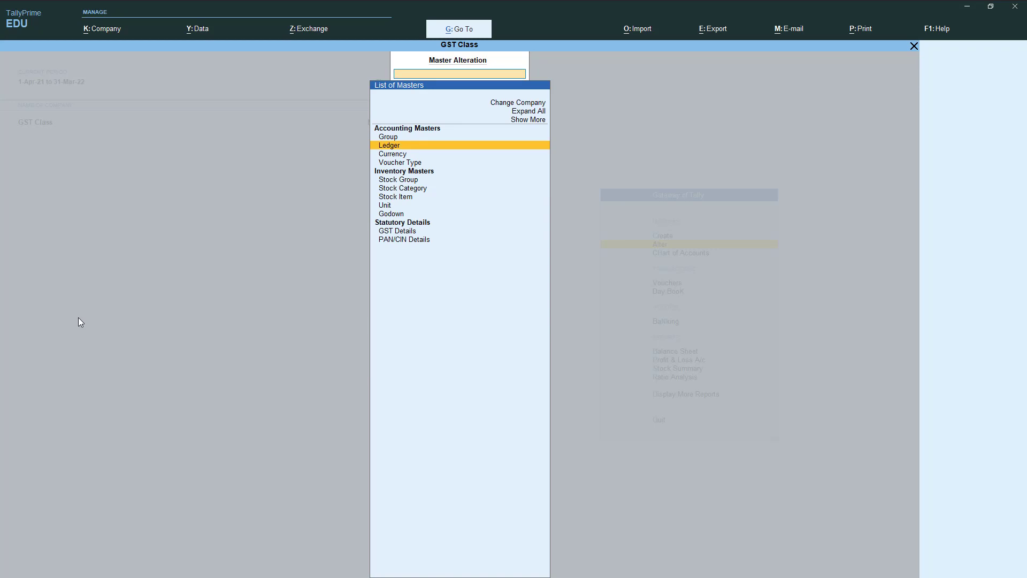
key("Escape")
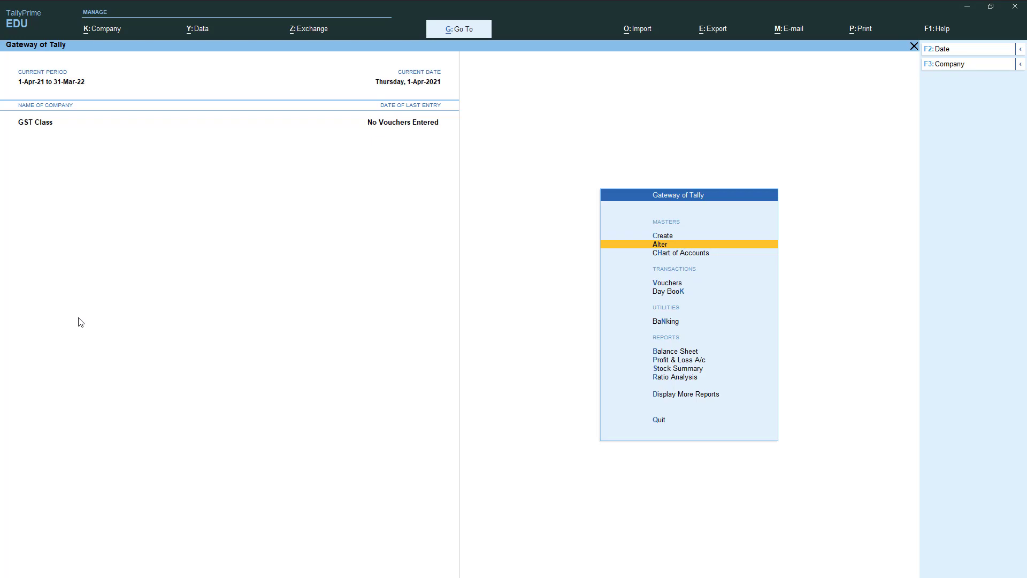
Start a new voucher type named Local Sales @ 12%, based on the Sales voucher type with its default abbreviation
key("Up")
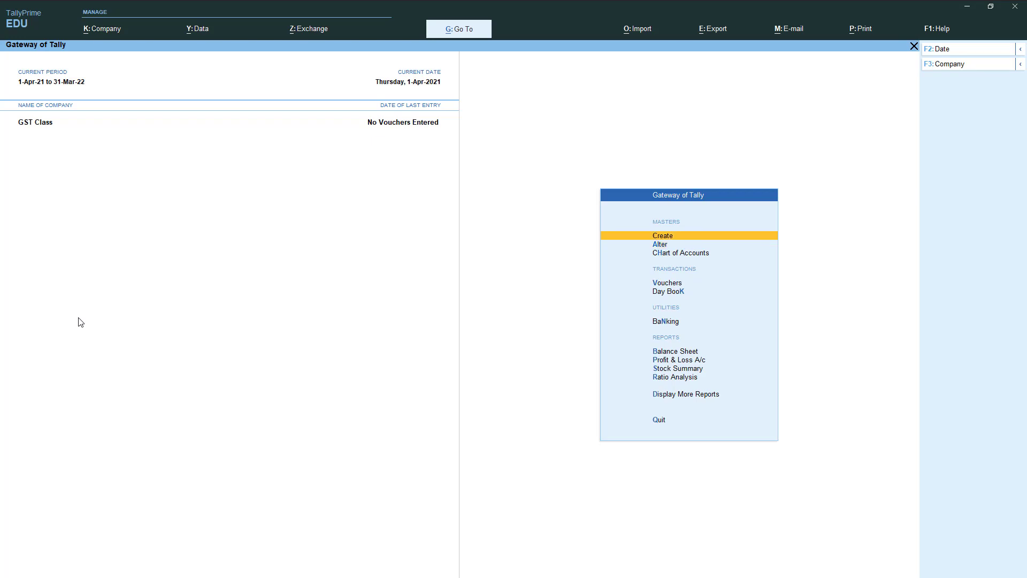
key("Return")
key("Down")
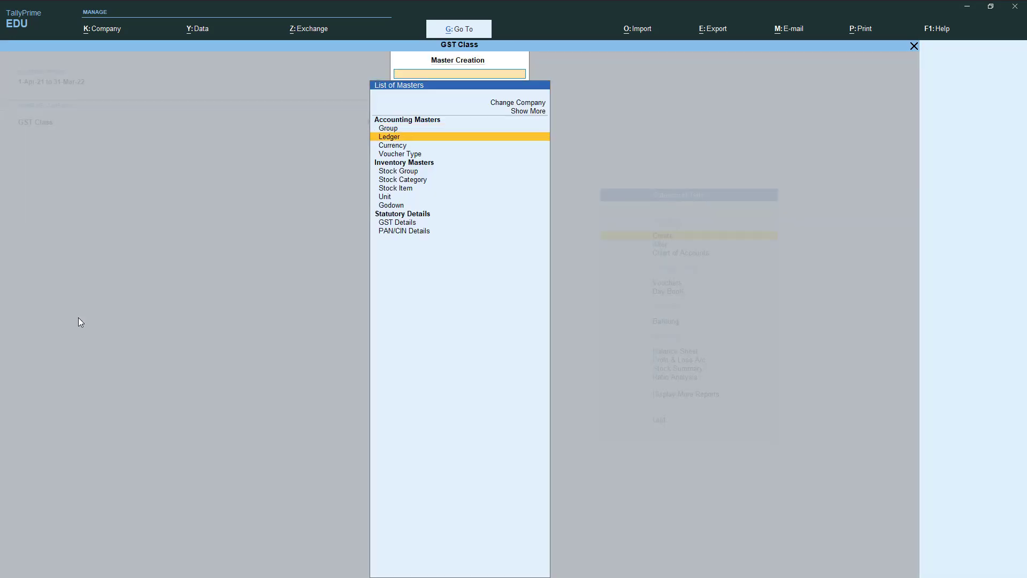
key("Down")
key("Down")
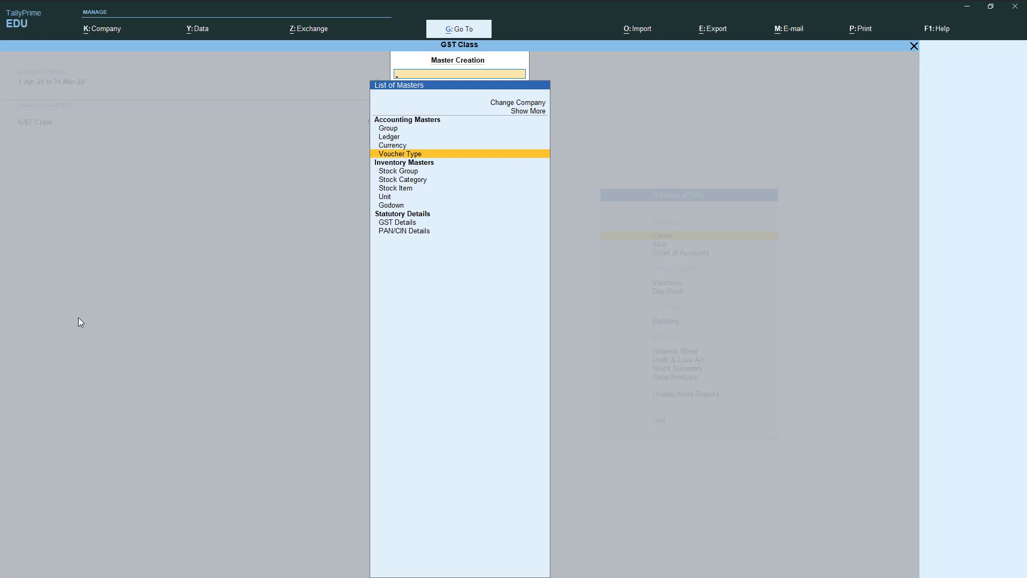
key("Return")
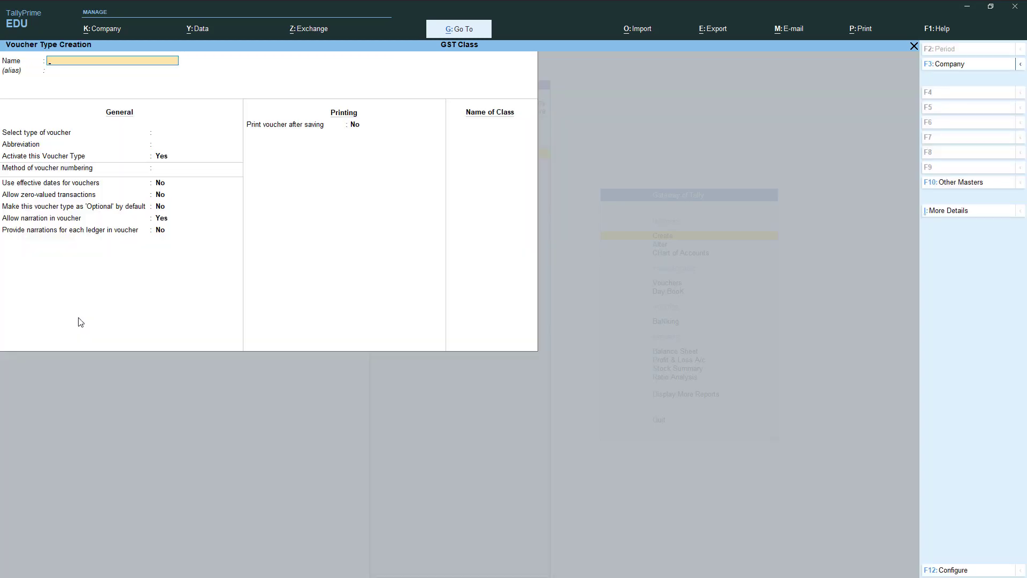
type("Local Sales @ 12%")
key("Return")
type("Sa")
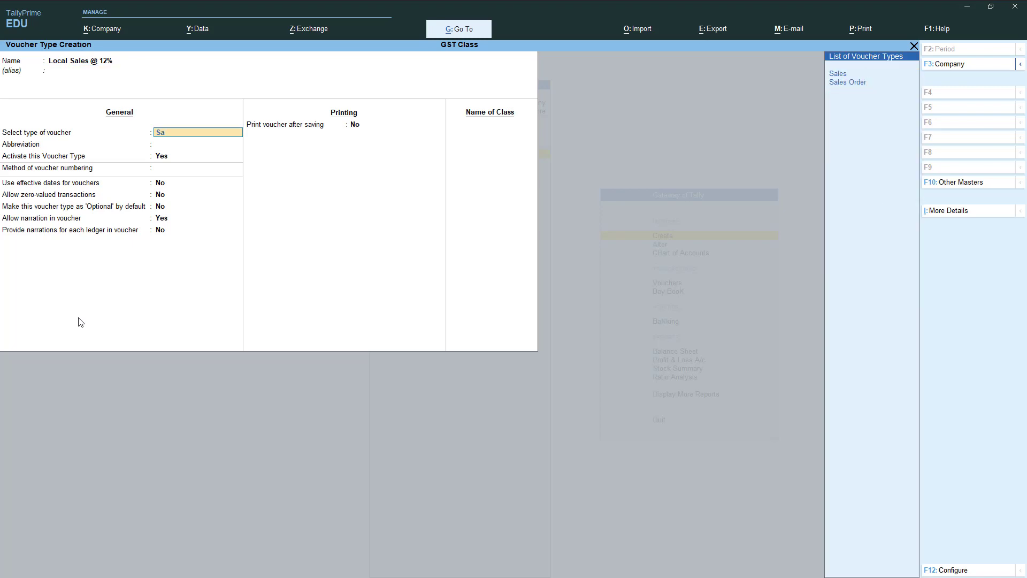
key("Return")
key("Return")
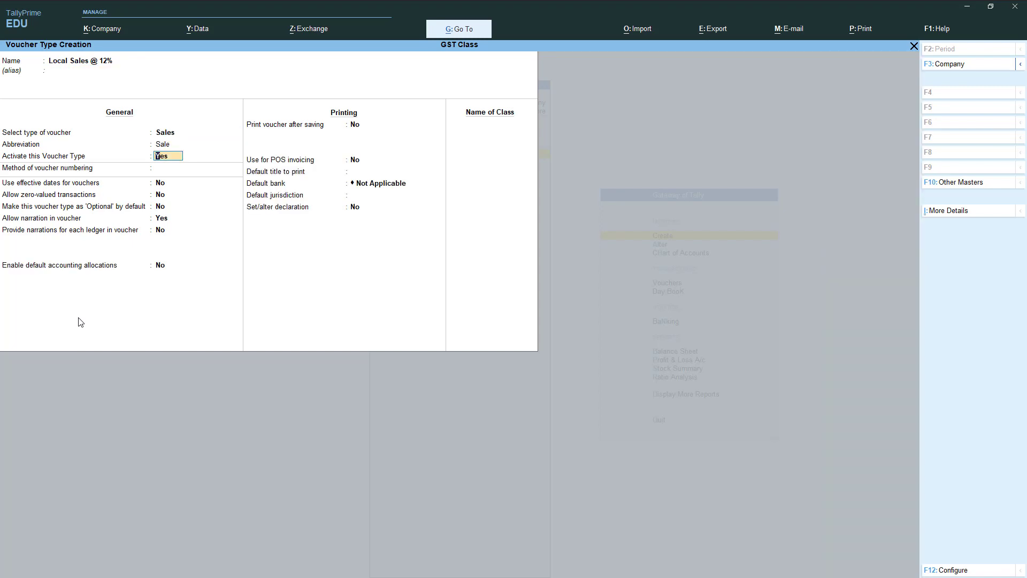
Accept the voucher type's default general and printing settings, with automatic voucher numbering
key("Return")
key("Return")
key("Return")
key("Return")
key("Return")
key("Return")
key("Return")
key("Return")
key("Return")
key("Return")
key("Return")
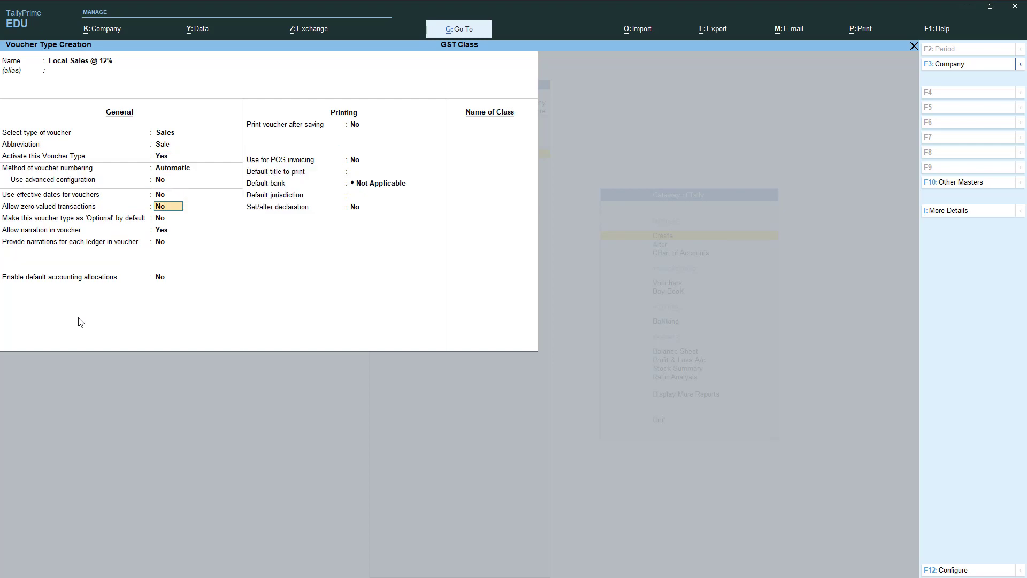
key("Return")
key("Return")
key("Return")
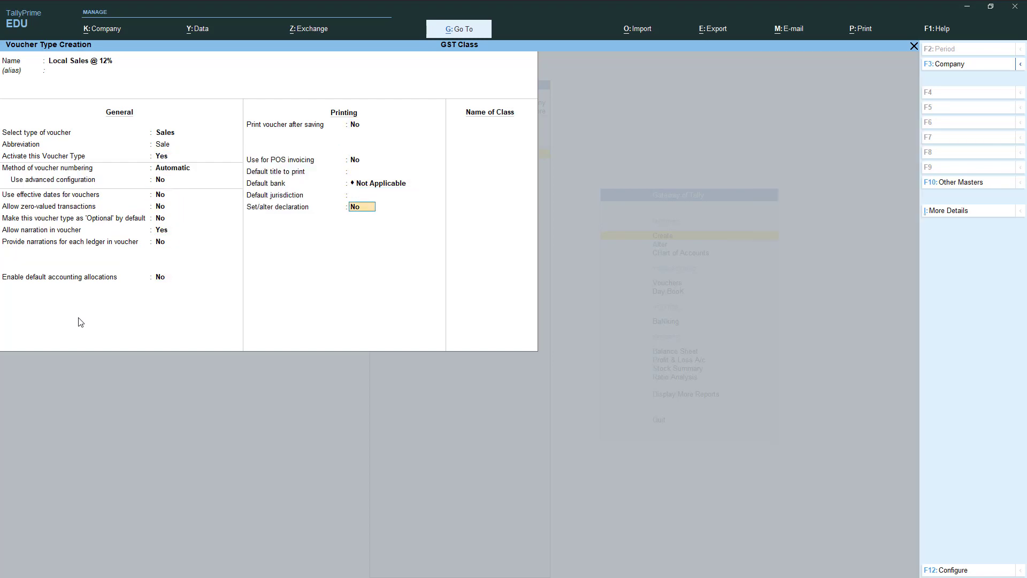
key("Return")
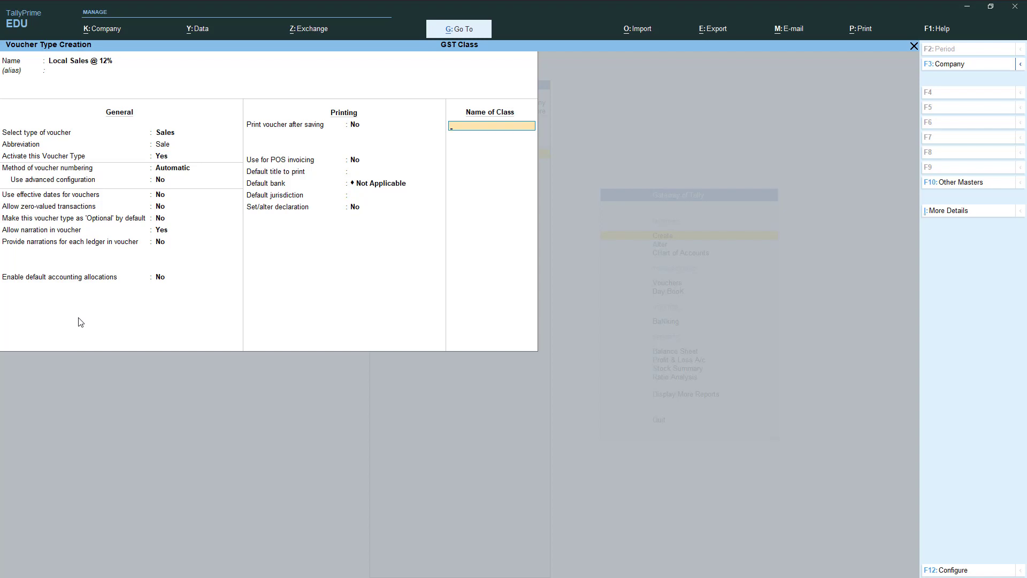
Add a voucher class named Local Sales @ 12% without excluding or including any groups
type("Local Sales @ 12%")
key("Return")
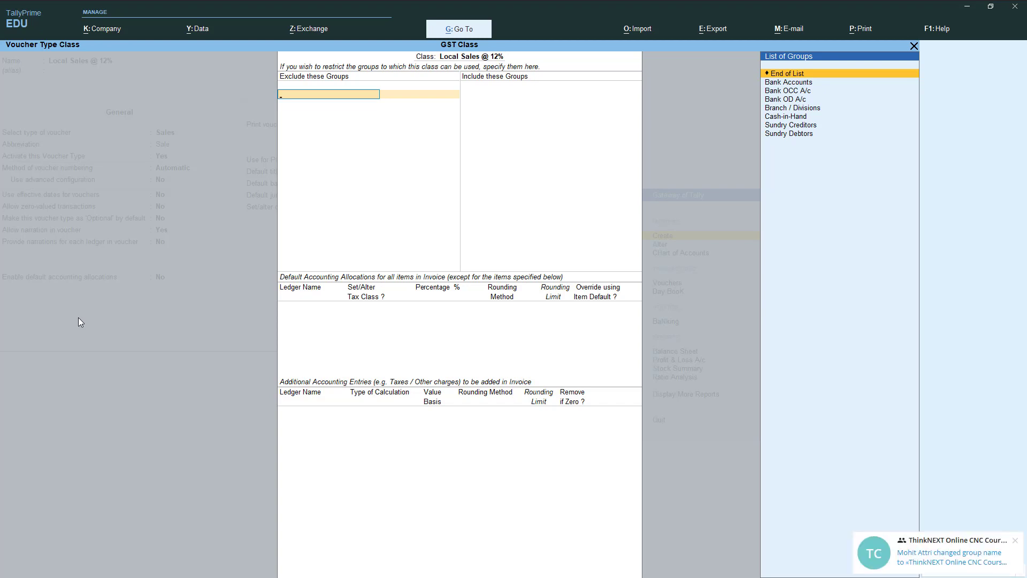
key("Return")
key("Return")
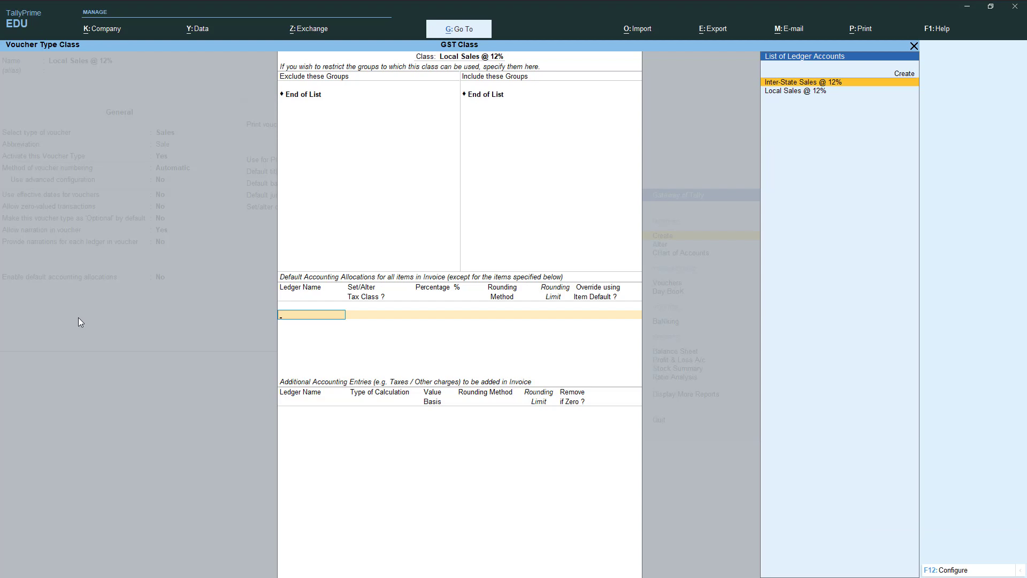
Set Local Sales @ 12% as the class's default accounting allocation at 100%, with no tax class setup or item default override
key("Down")
key("Return")
key("Return")
key("Return")
key("Return")
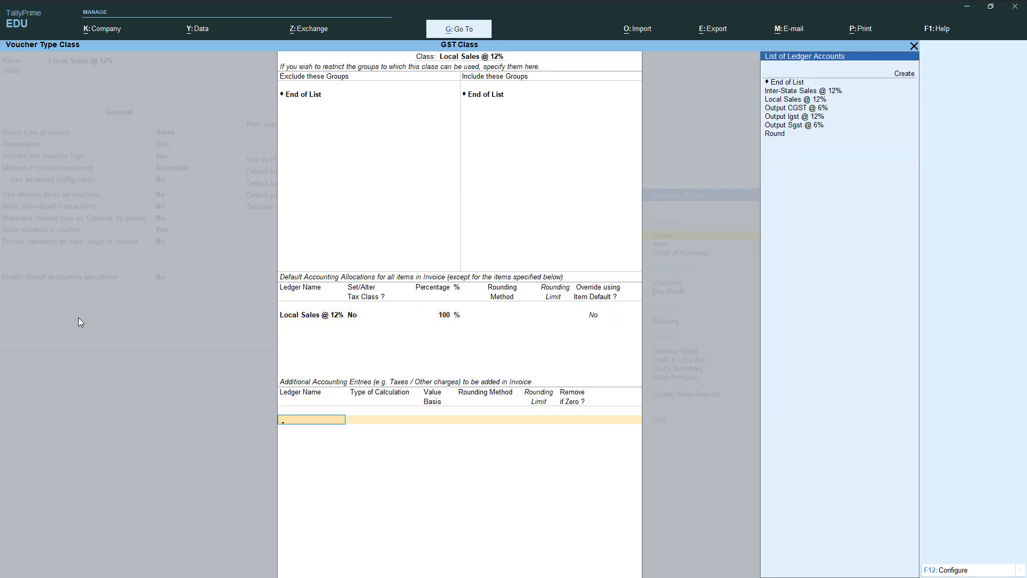
Add Output CGST @ 6% to the class's additional accounting entries, removed if zero
key("Down")
key("Down")
key("Down")
key("Down")
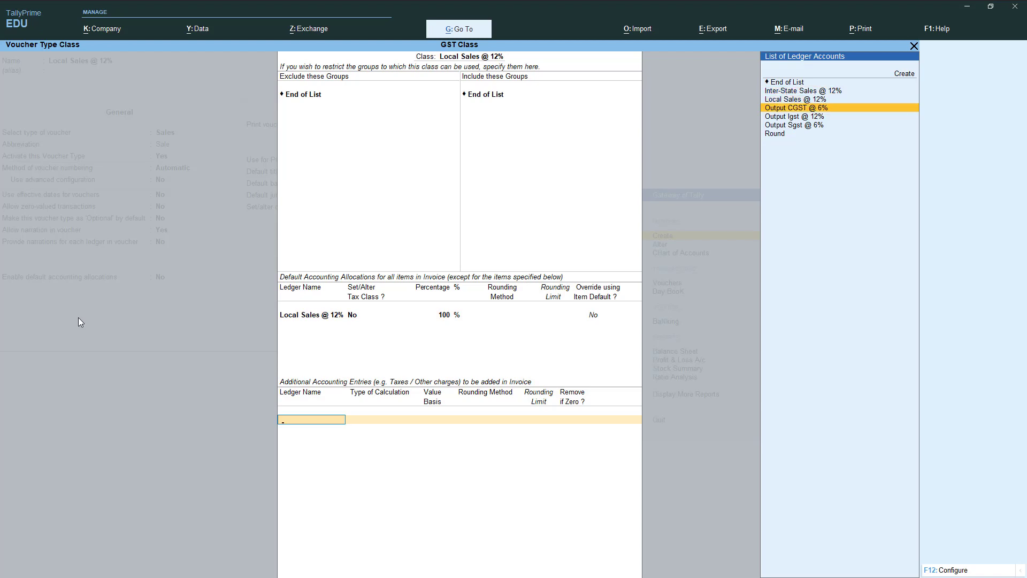
key("Return")
key("Return")
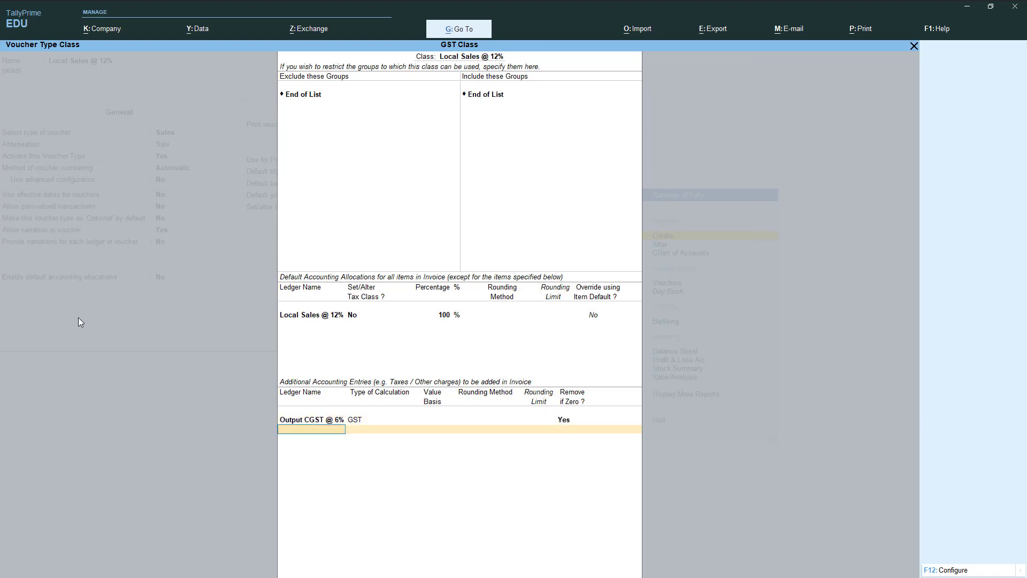
Add Output Sgst @ 6% as the second additional accounting entry, removed if zero
key("Down")
key("Down")
key("Down")
key("Down")
key("Down")
key("Return")
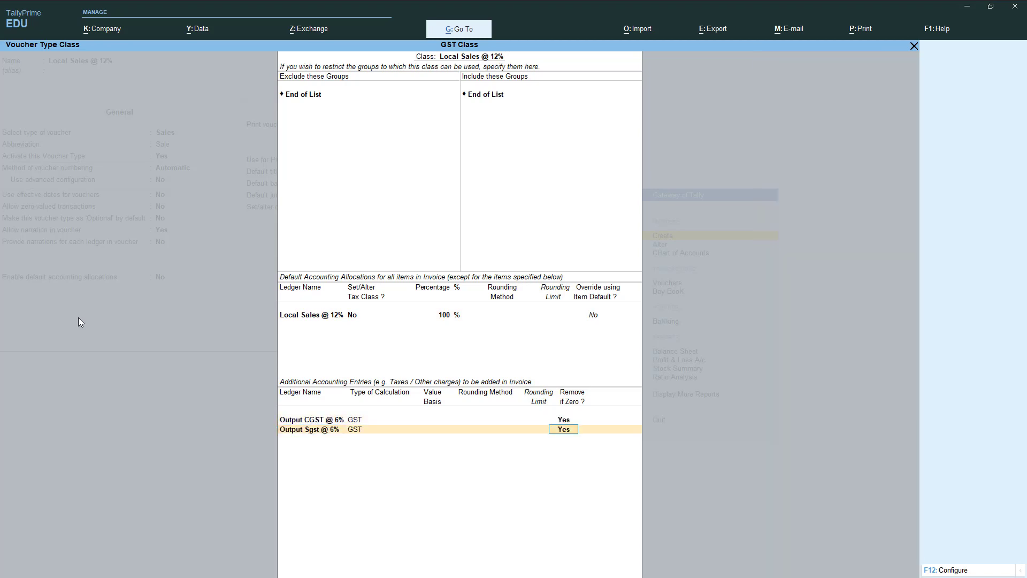
key("Return")
Add the Round ledger as the third additional accounting entry of the voucher class
key("Down")
key("Down")
key("Down")
key("Down")
key("Down")
key("Down")
key("Down")
key("Return")
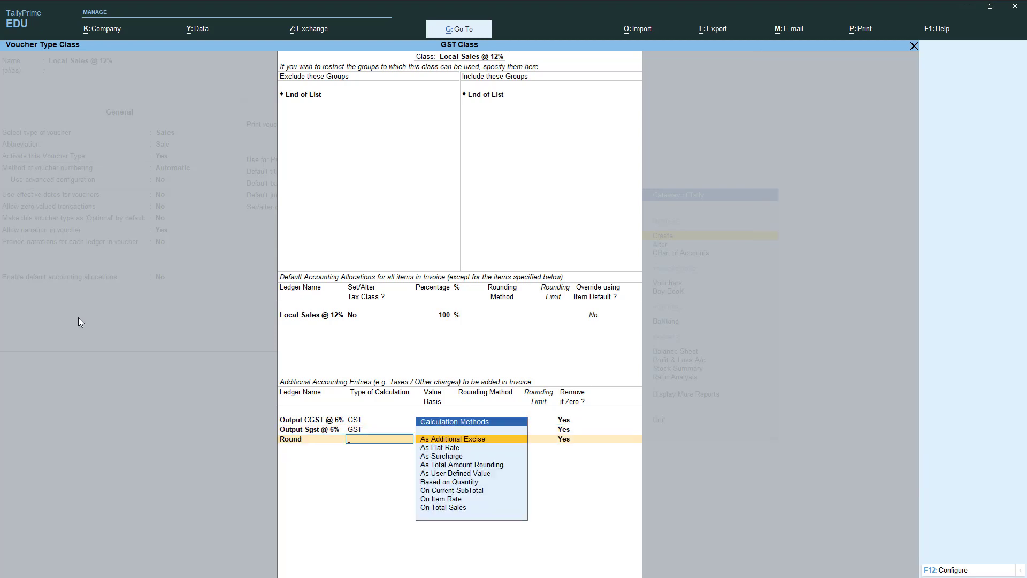
Set the Round entry's type of calculation to On Current SubTotal, with rounding method Not Applicable and removal if zero
key("Down")
key("Down")
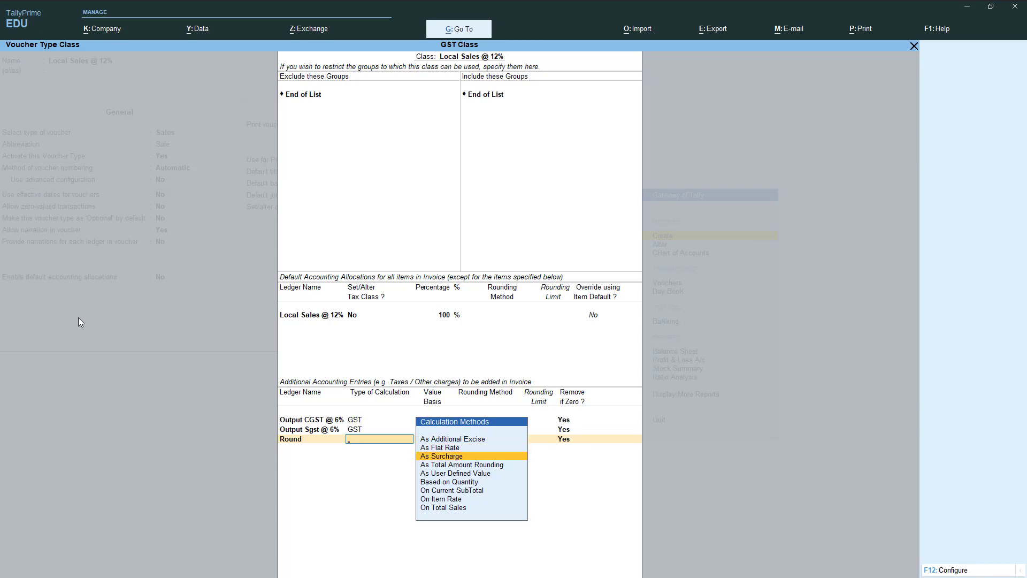
key("Down")
key("Down")
key("Down")
key("Down")
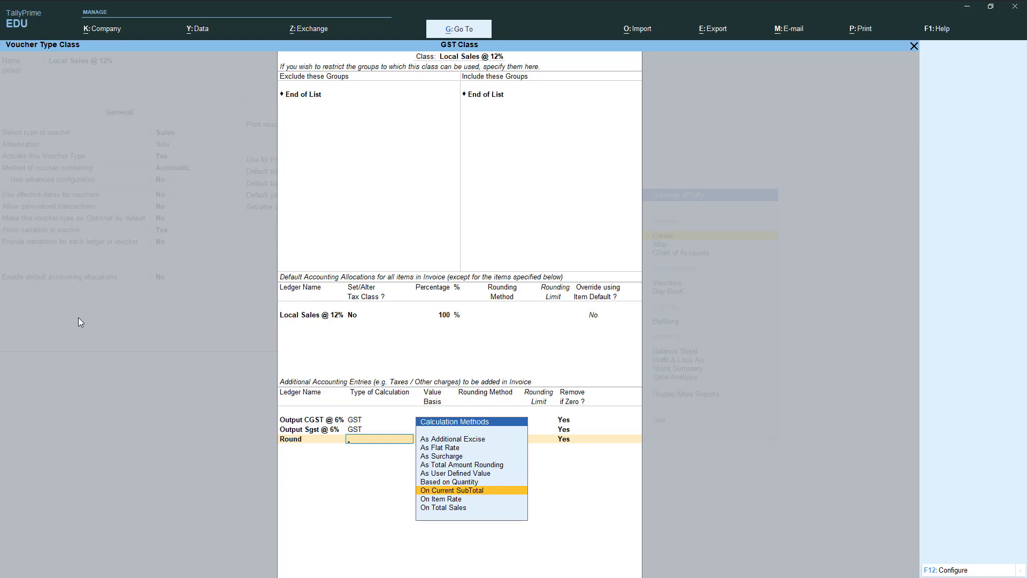
key("Down")
key("Down")
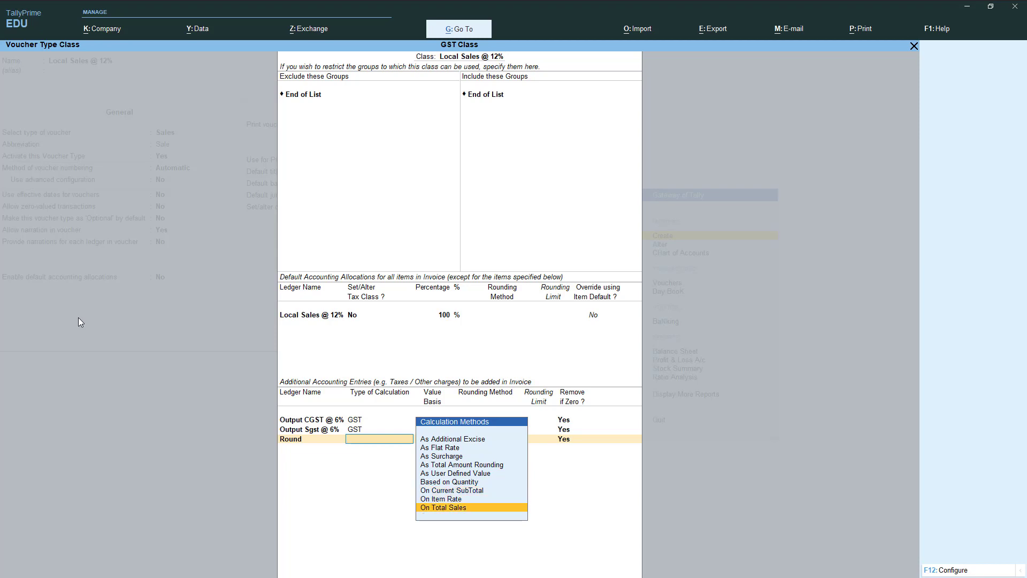
key("Up")
key("Up")
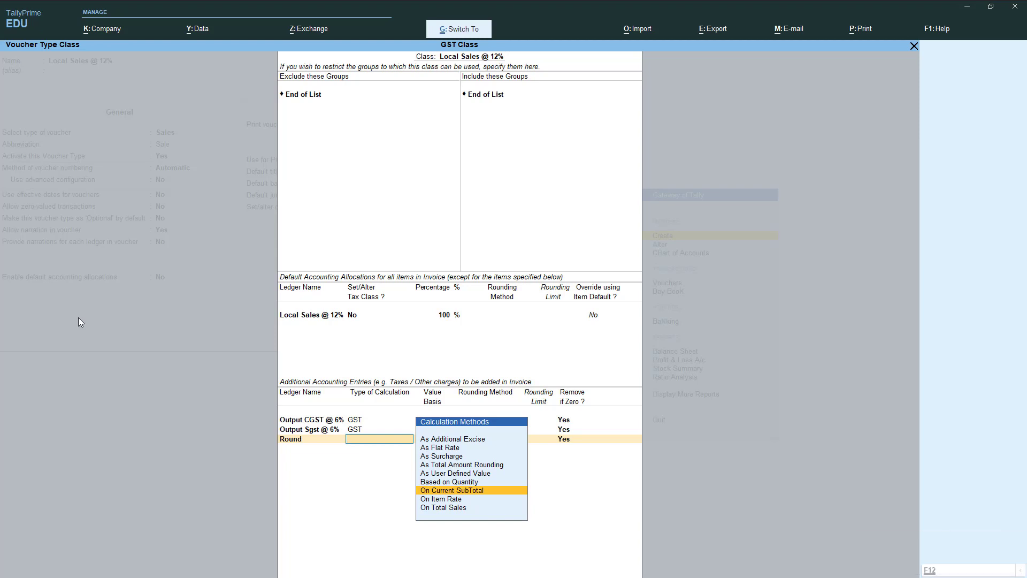
key("Return")
key("Return")
key("Return")
key("Return")
key("Return")
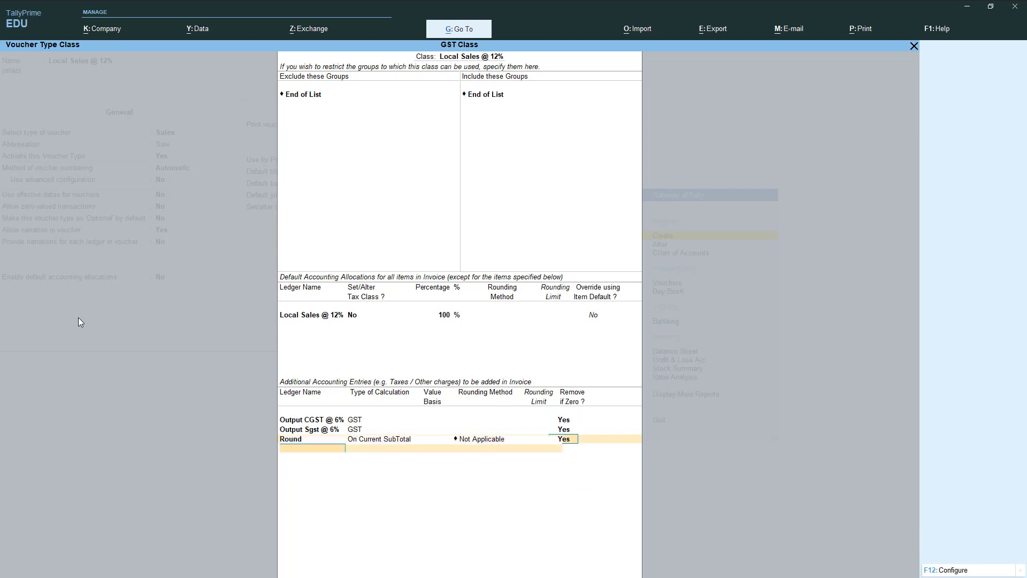
Accept the completed voucher class and save the Local Sales @ 12% voucher type, leaving master creation
key("Return")
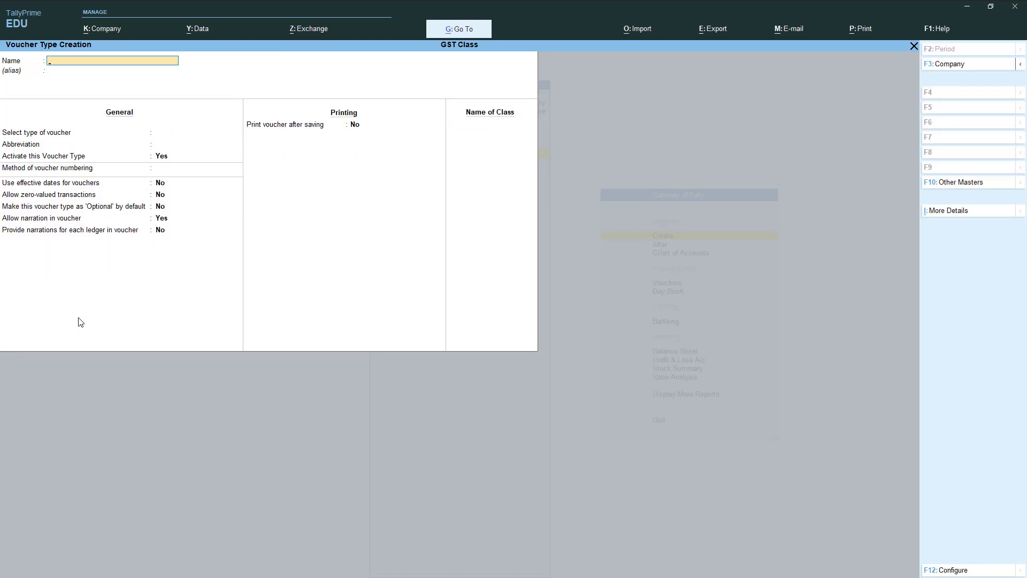
key("Escape")
key("Return")
key("Down")
key("Escape")
Open accounting voucher entry and bring up the choice of sales voucher types
key("Down")
key("Down")
key("Down")
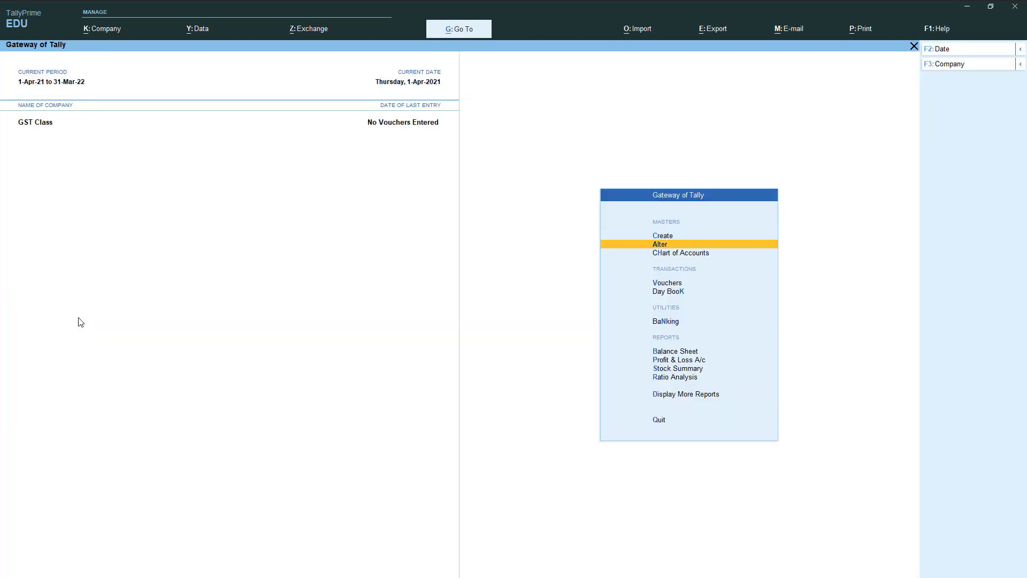
key("Return")
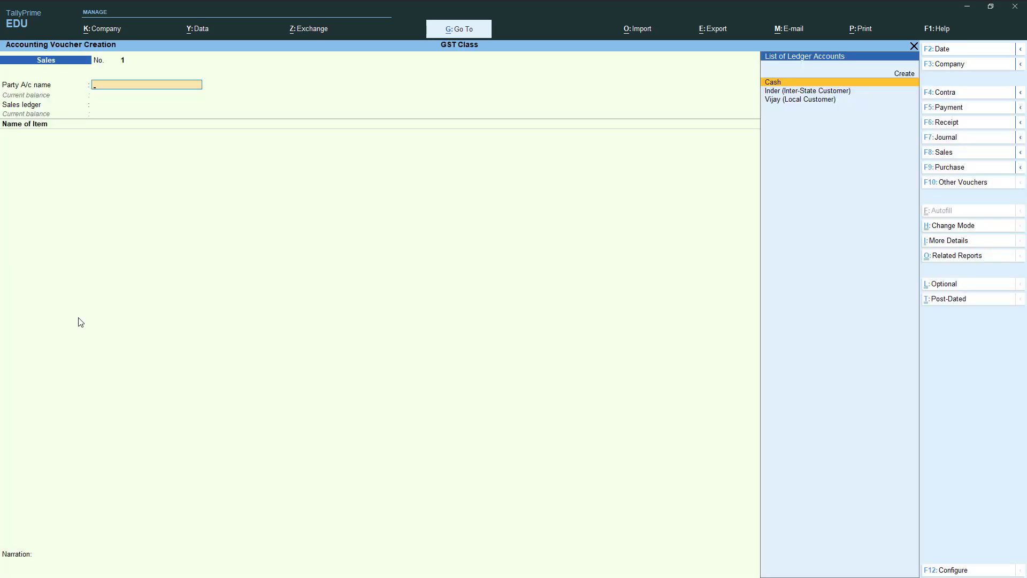
key("F8")
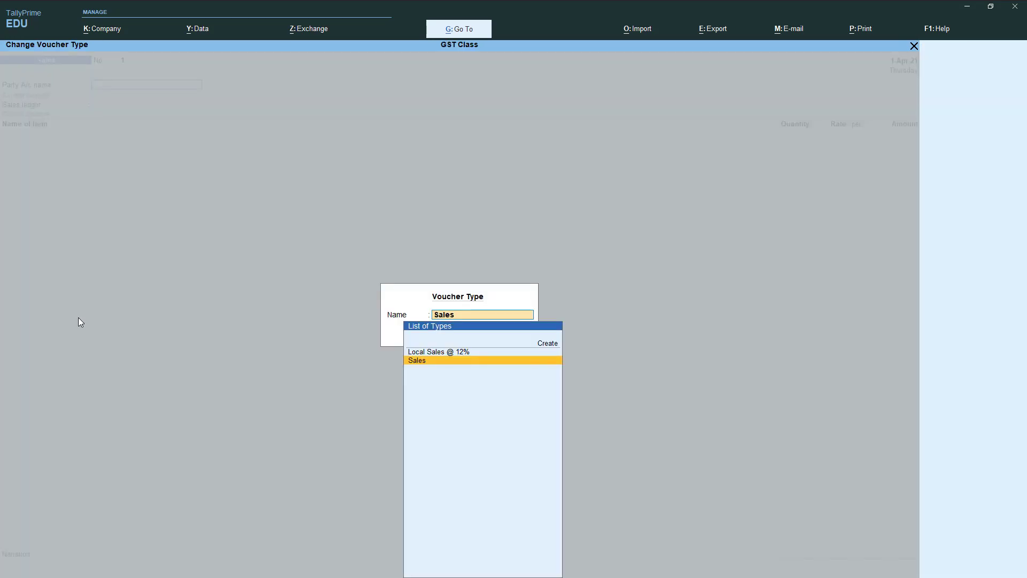
Use the Local Sales @ 12% voucher type with the Local Sales @ 12% class for the new sales voucher
key("Up")
key("Down")
key("Up")
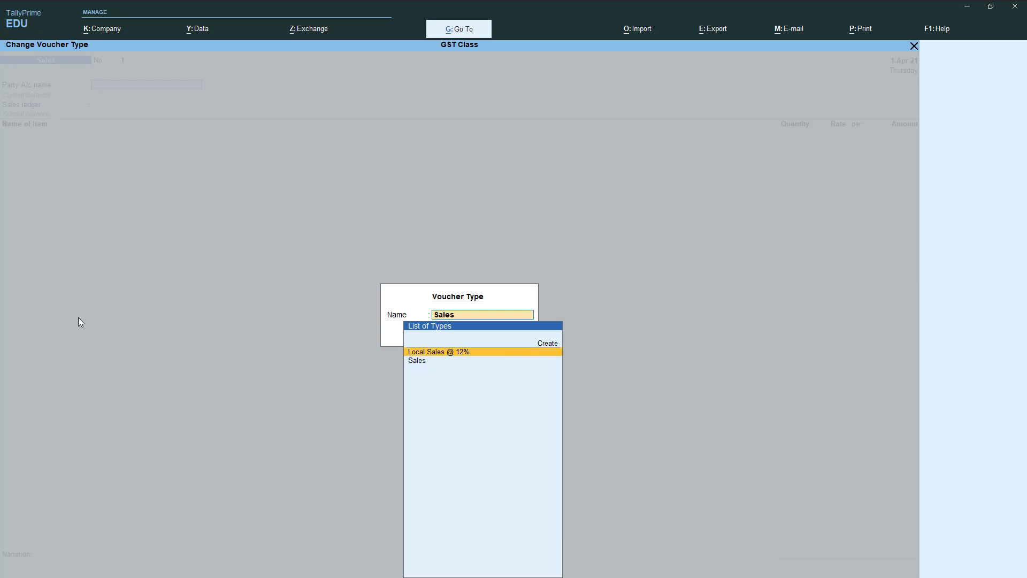
key("Down")
key("Up")
key("Down")
key("Up")
key("Down")
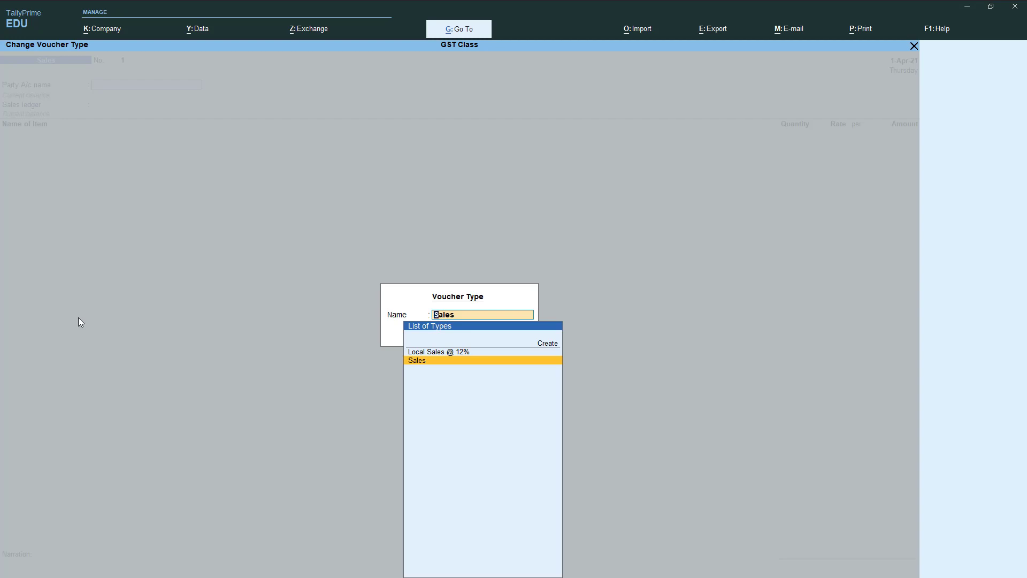
key("Up")
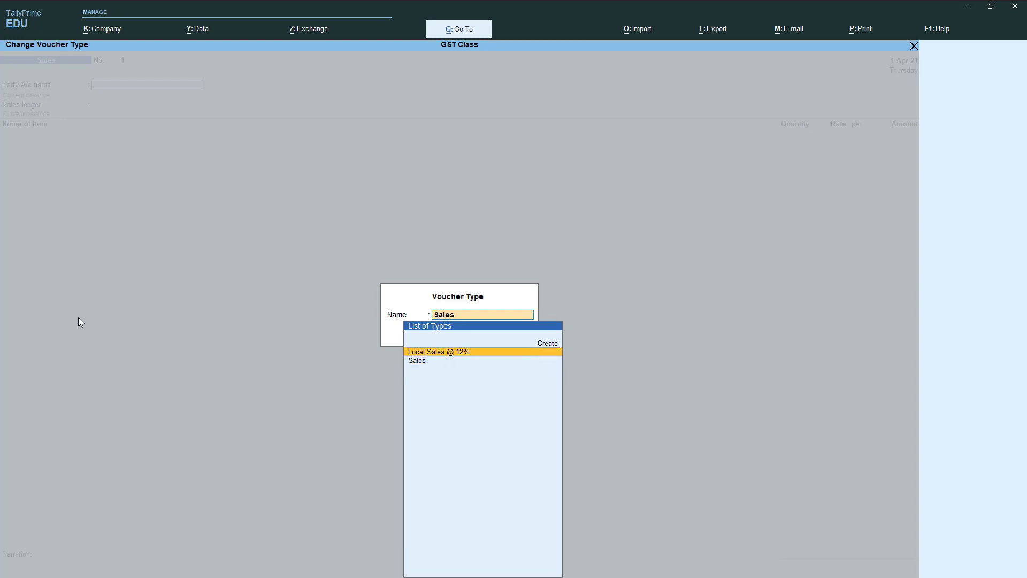
key("Return")
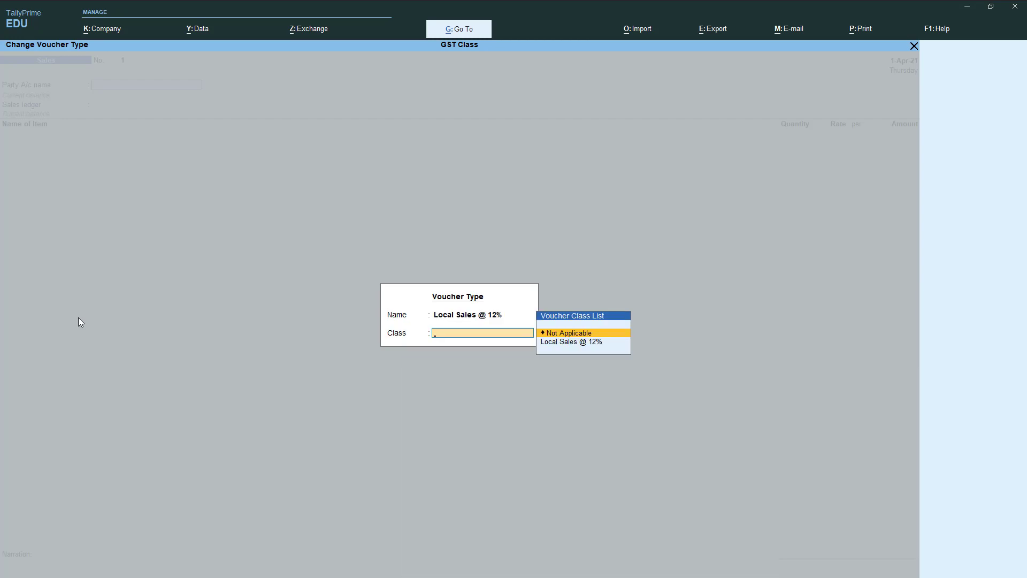
key("Down")
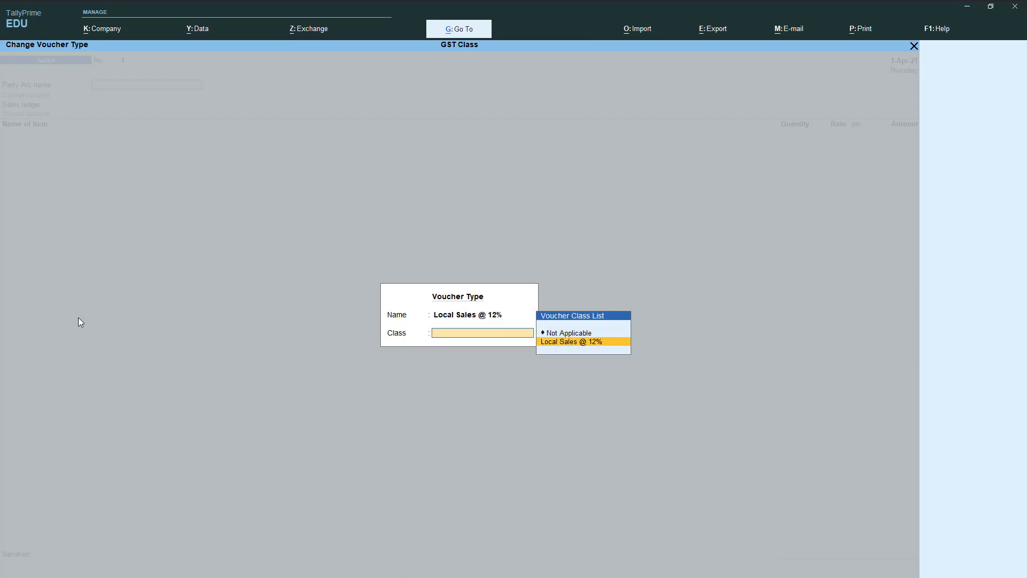
key("Return")
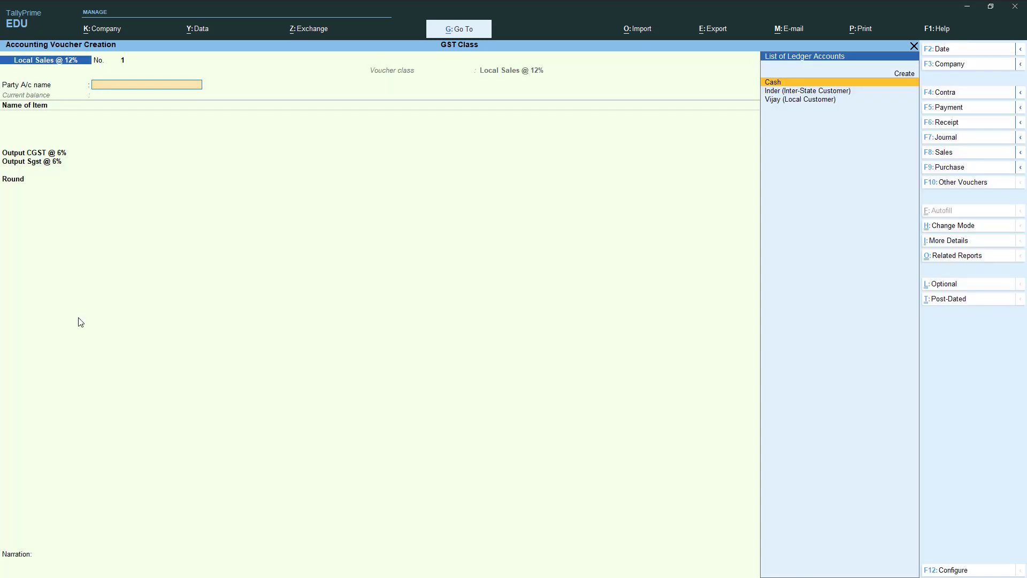
Select the local customer's ledger as the party account and accept the default dispatch and party details
key("Down")
key("Down")
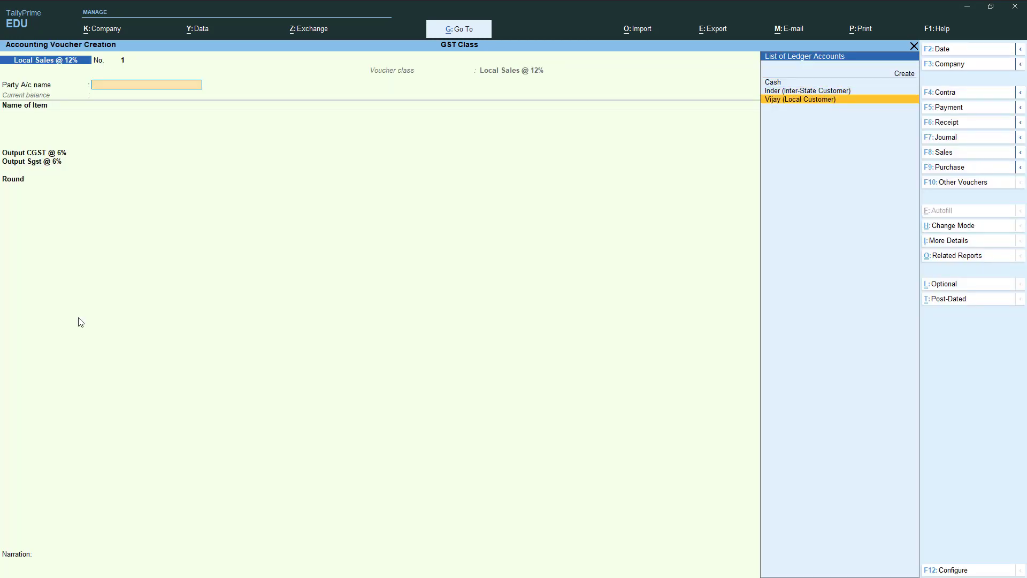
key("Return")
key("ctrl+a")
key("Return")
key("Return")
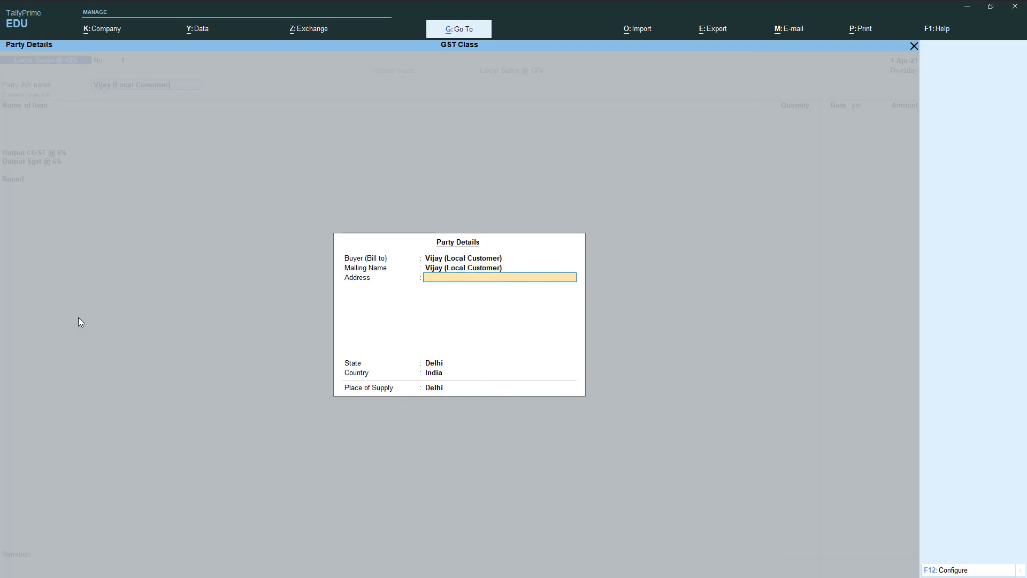
key("Return")
key("Return")
key("Return")
key("Return")
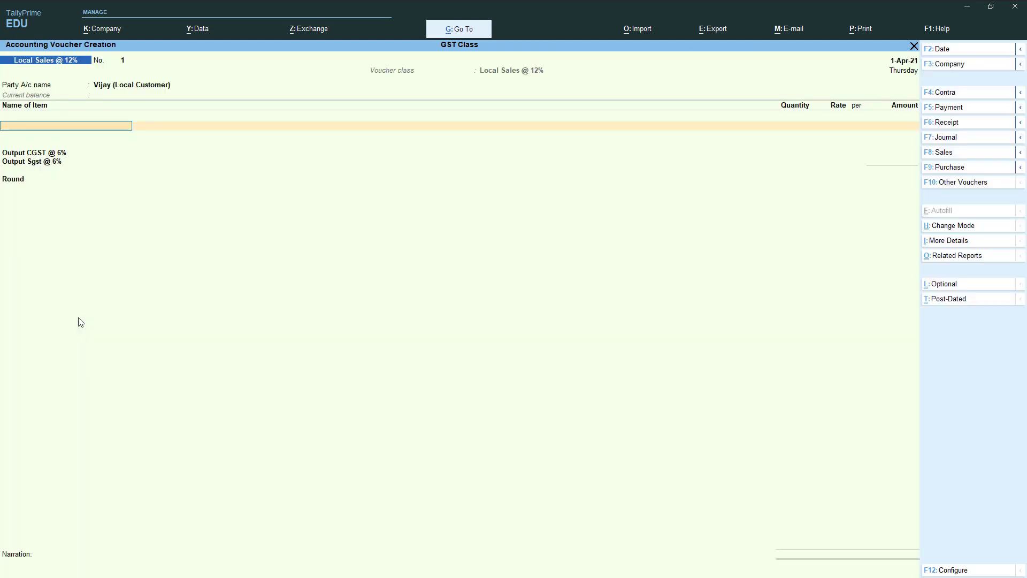
Add the stock item Chair to the voucher with quantity 2 pcs at a rate of 500
key("Up")
key("Return")
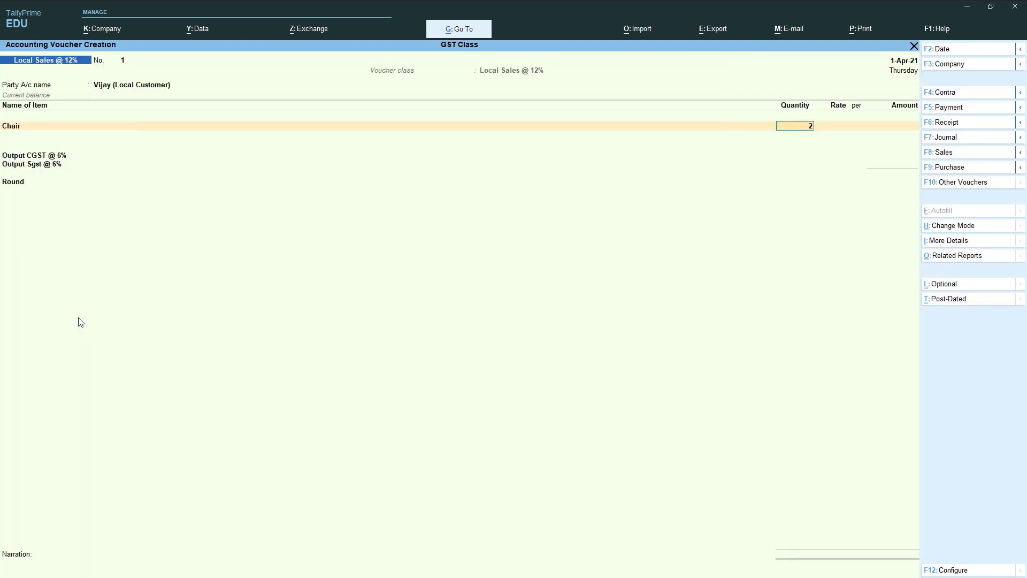
key("Return")
type("500")
key("Return")
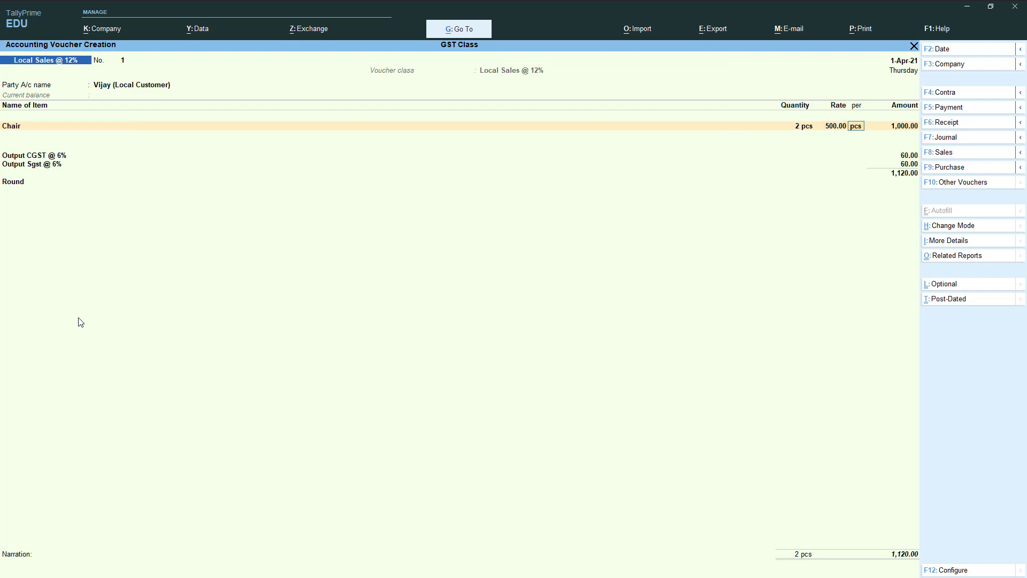
key("Return")
key("Return")
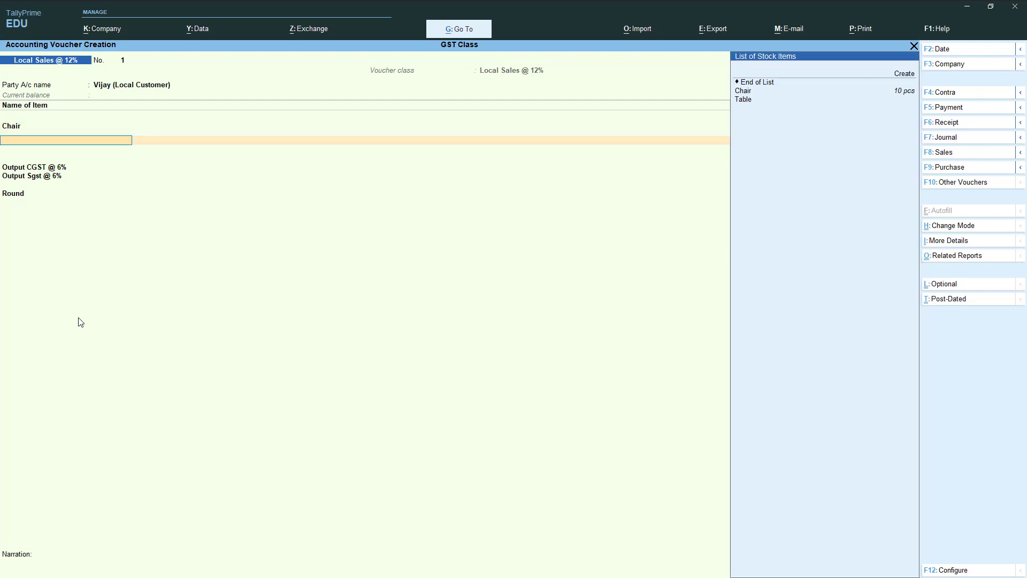
Add the stock item Table as the second item with quantity 3 pcs at a rate of 1,000
key("Return")
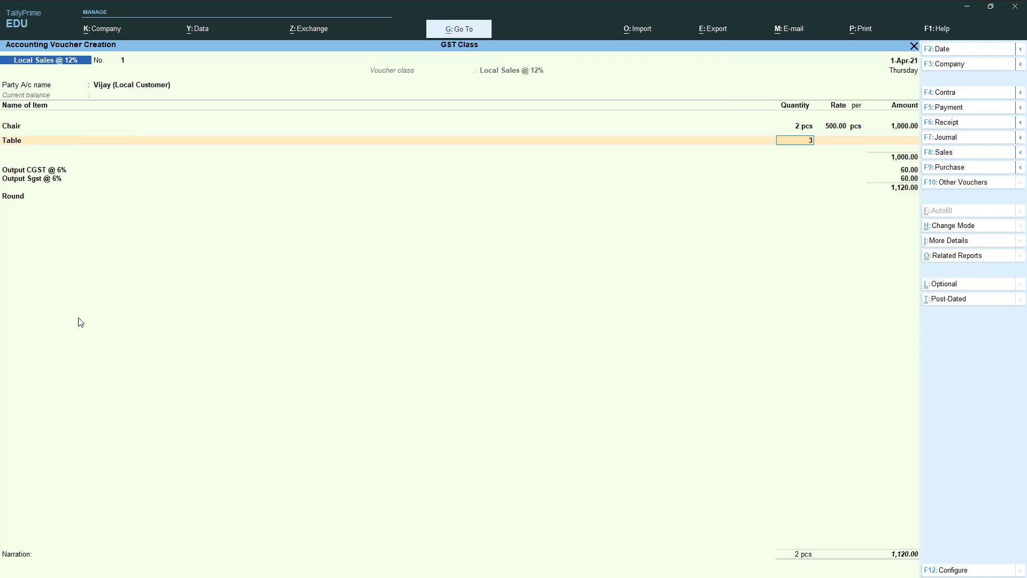
key("Return")
key("Return")
type("1,000")
key("Return")
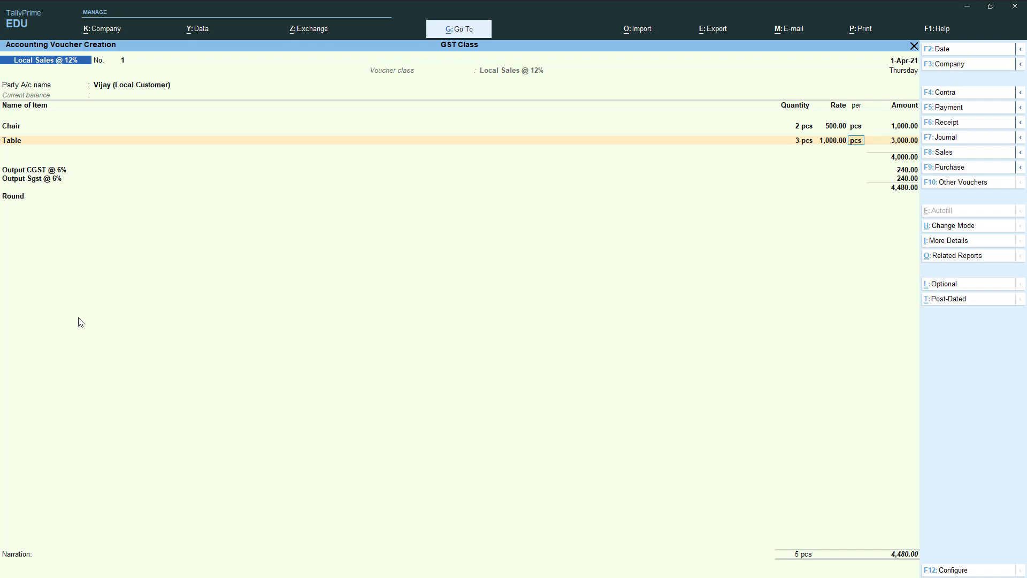
Change the Table item's rate to 999.44 per piece
key("Return")
key("BackSpace")
key("BackSpace")
type("999")
type("44")
key("Return")
Accept the remaining entries and the New Ref 1 bill-wise details, and save the sales voucher
key("Return")
key("Return")
key("Return")
key("Return")
key("Return")
key("Return")
key("Return")
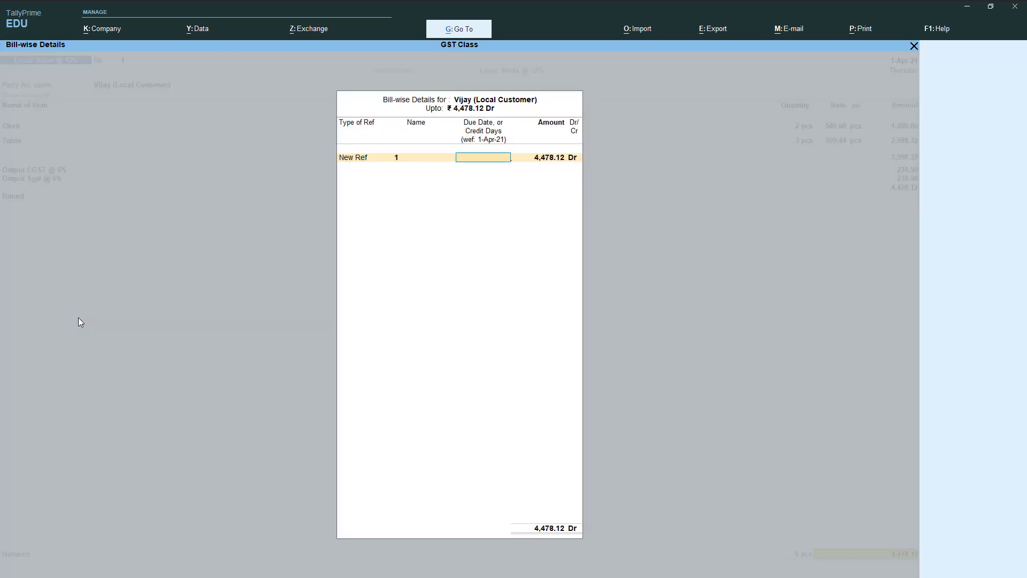
key("BackSpace")
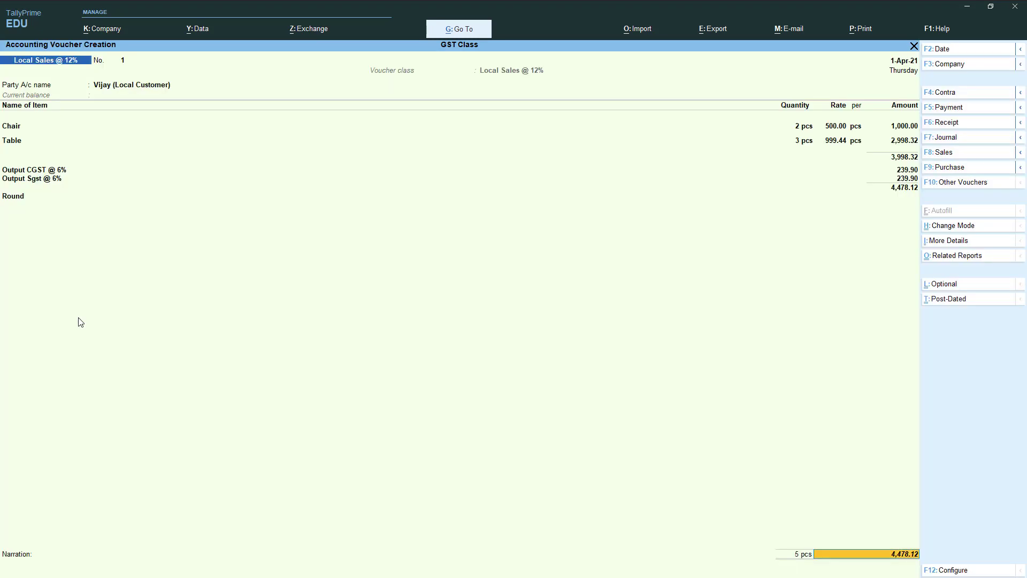
key("BackSpace")
key("Return")
key("Return")
key("Return")
key("Return")
key("Return")
key("Return")
key("Return")
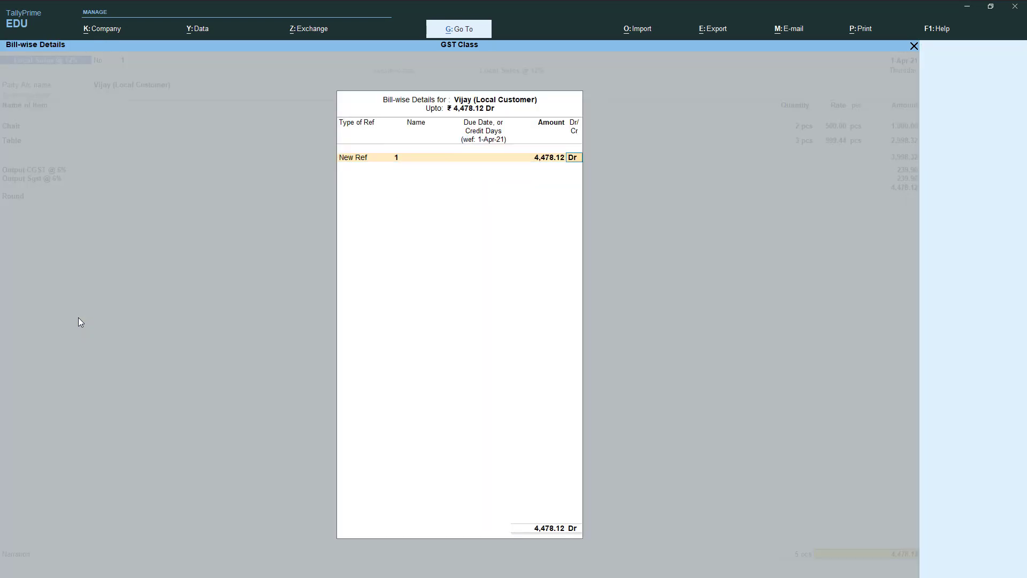
key("Return")
key("Return")
key("Return")
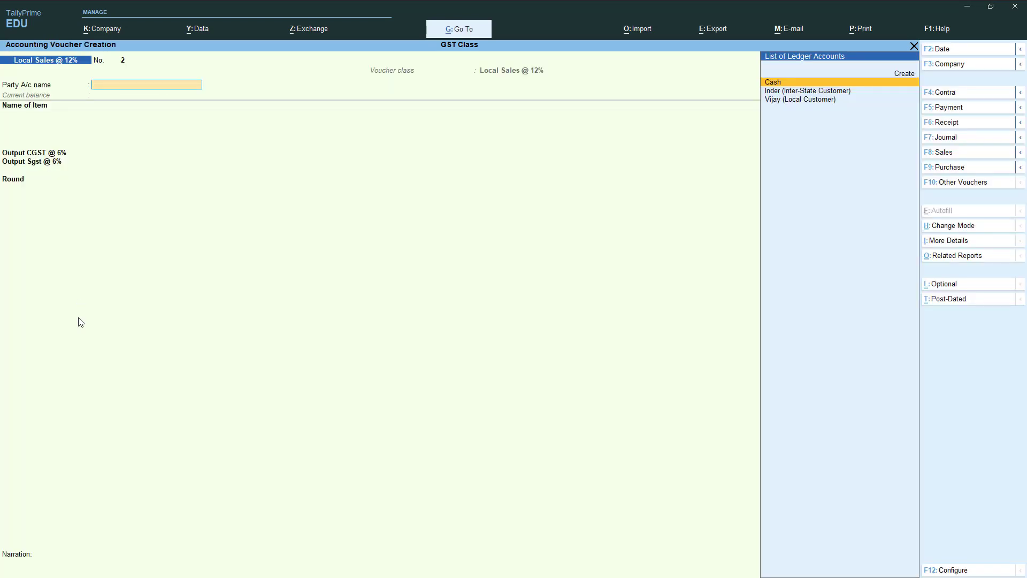
Reopen the saved sales voucher, preview its printed tax invoice to check the taxes and rounding, and return to the Gateway
key("Page_Up")
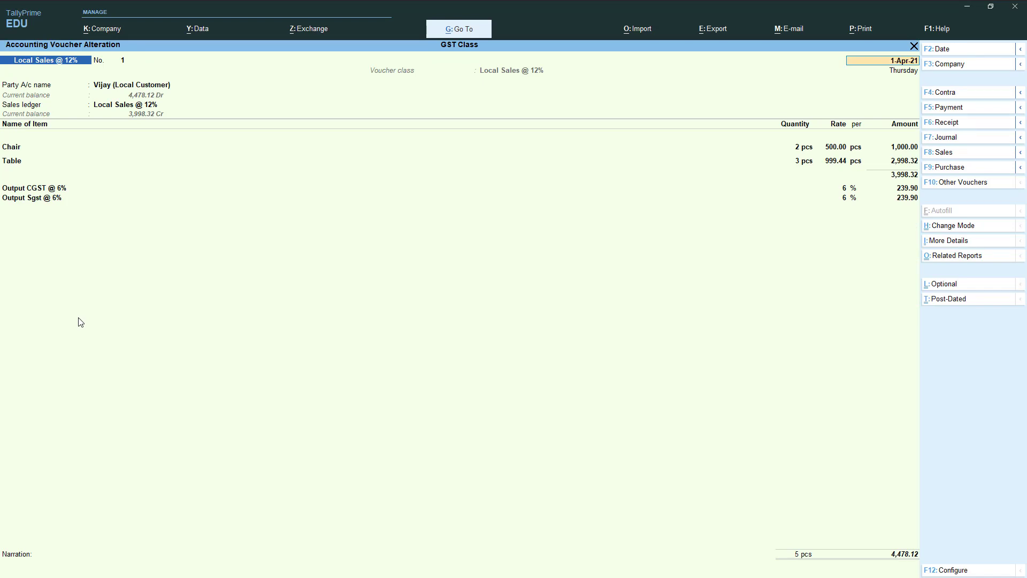
key("alt+p")
key("Return")
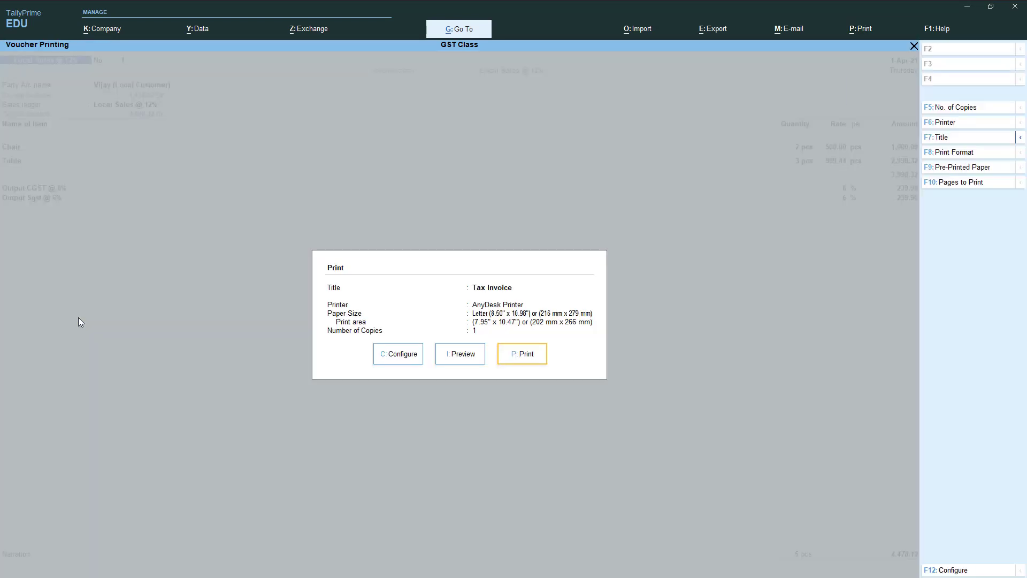
key("i")
key("alt+z")
scroll(80, 322, "down", 5)
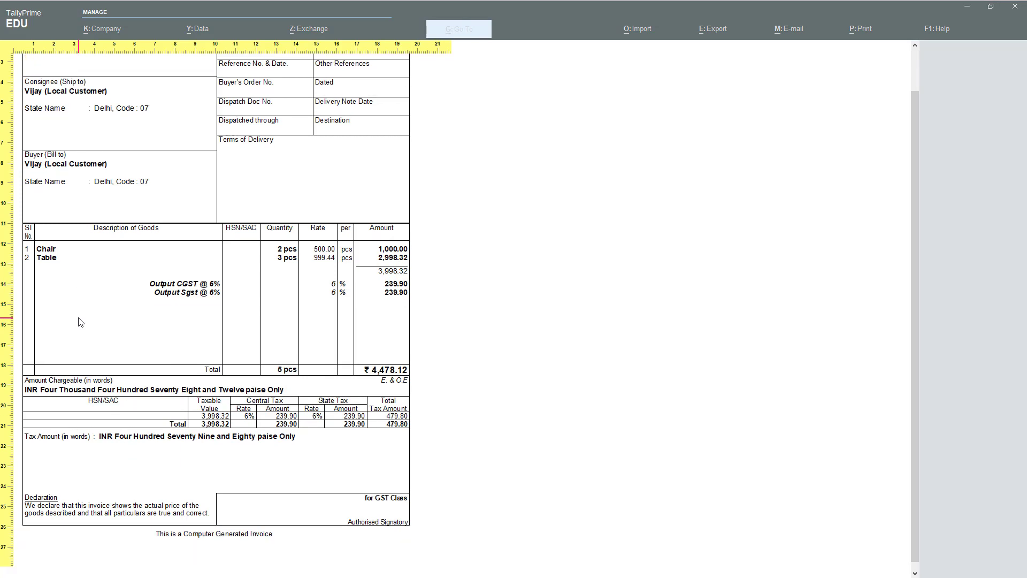
key("alt+z")
key("Escape")
key("Escape")
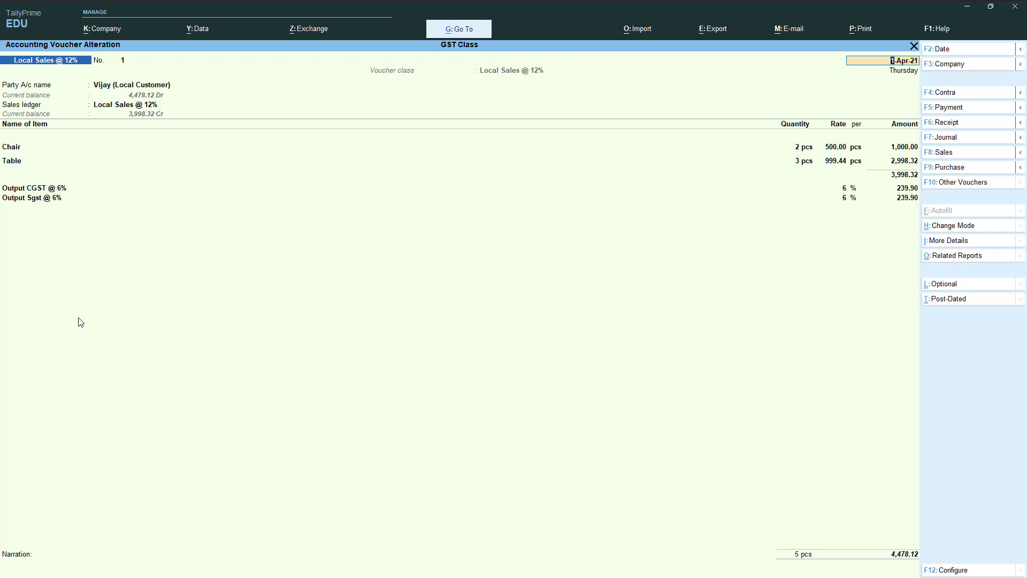
key("Escape")
key("Escape")
key("Return")
key("Escape")
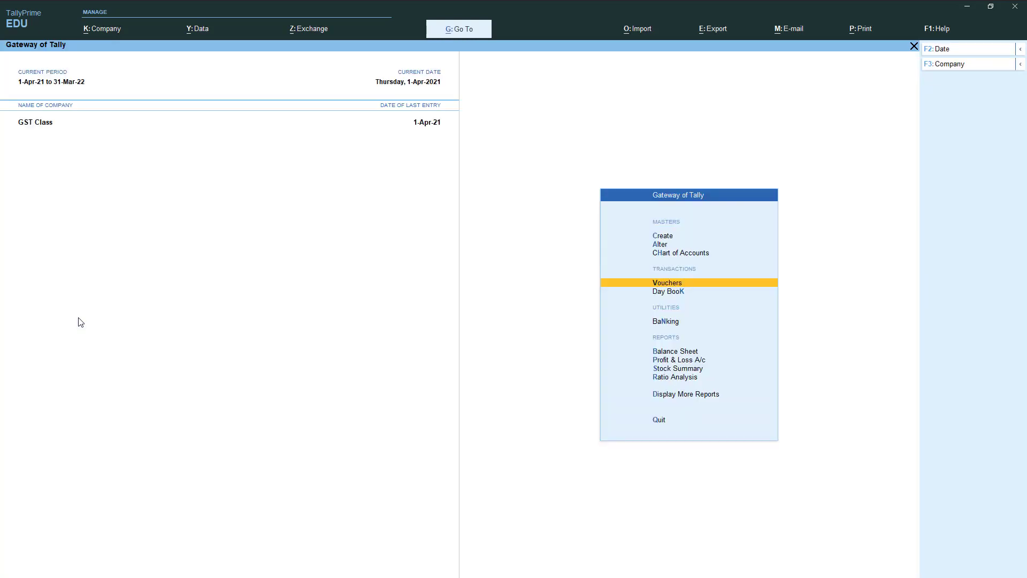
Open the Local Sales @ 12% voucher type for alteration
key("Up")
key("Up")
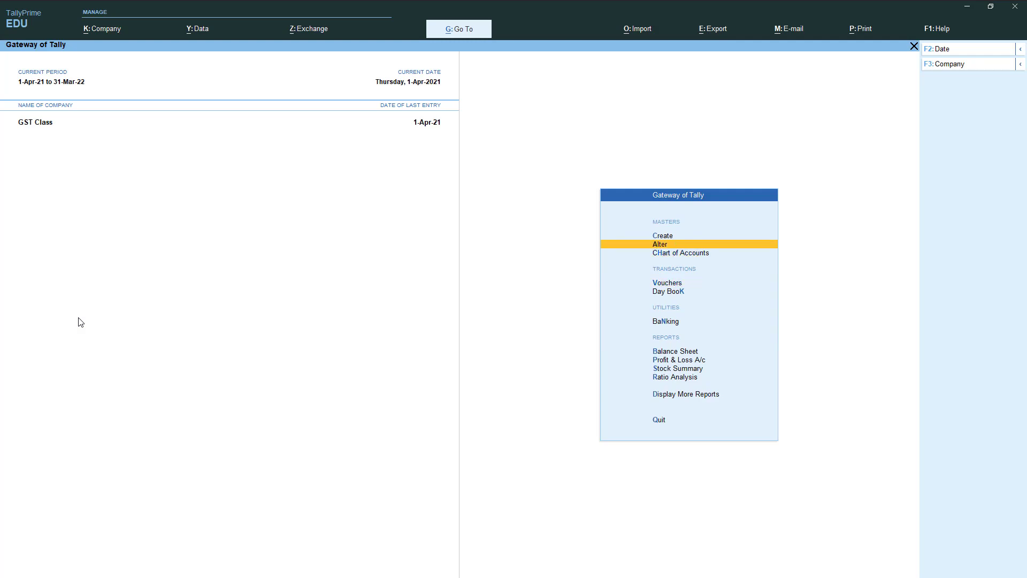
key("Return")
key("Down")
key("Down")
key("Down")
key("Return")
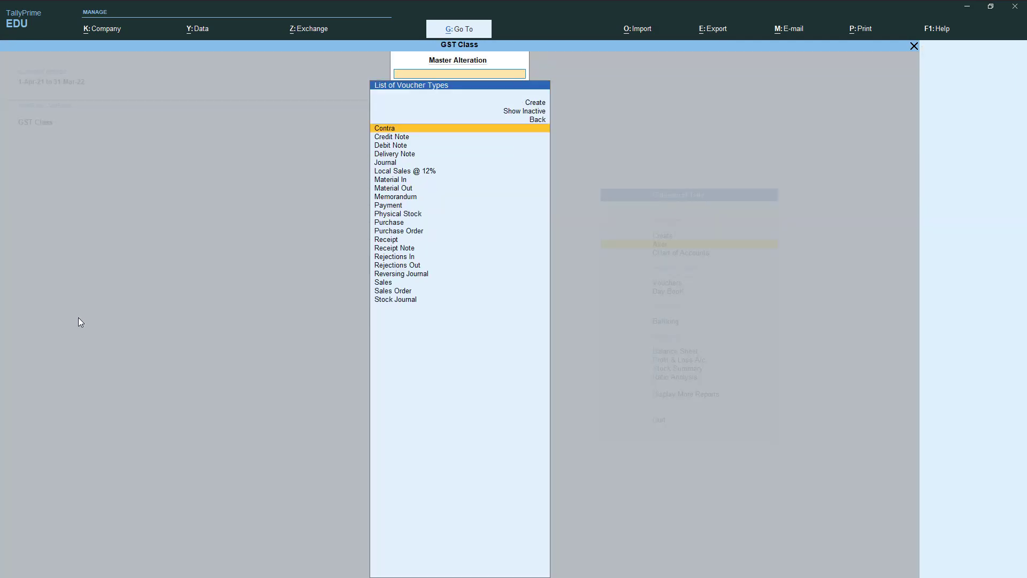
key("Down")
key("Down")
key("Down")
key("Down")
key("Down")
key("Return")
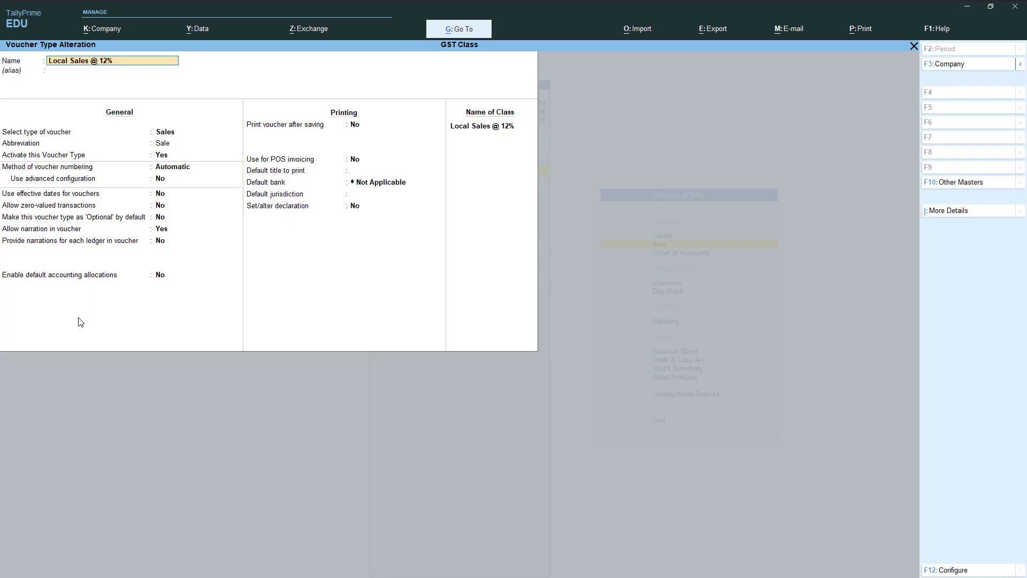
Keep the voucher type's general and printing settings and open its Local Sales @ 12% class for editing
key("Return")
key("Return")
key("Return")
key("Return")
key("Return")
key("Return")
key("Return")
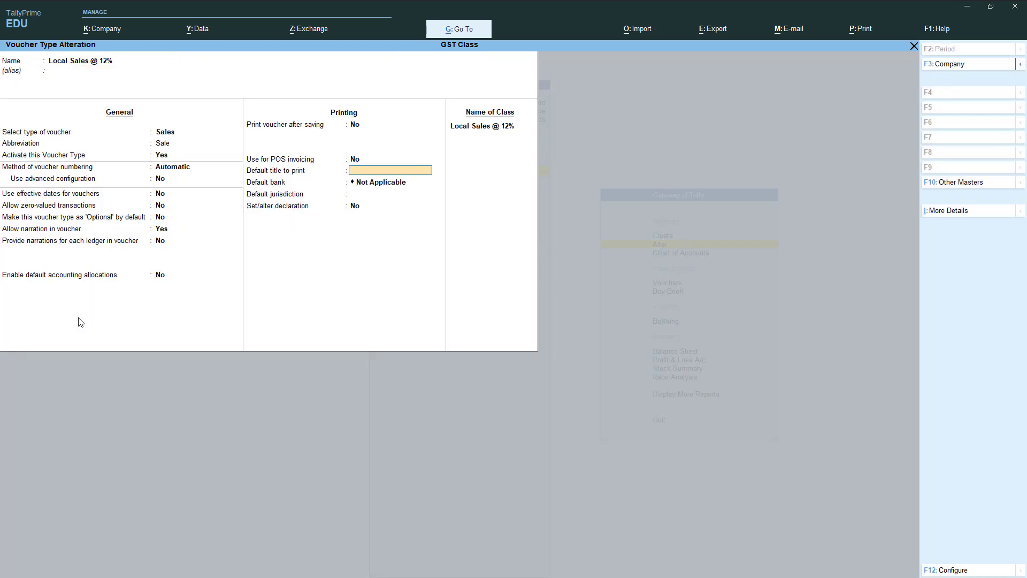
key("Return")
key("Return")
key("Return")
key("Return")
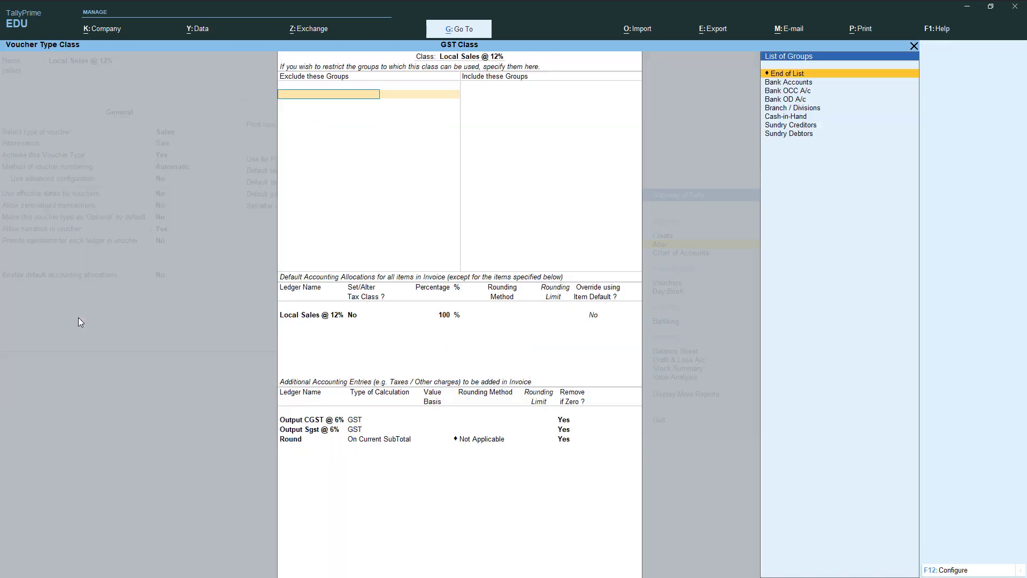
Keep the class's group settings, Local Sales @ 12% allocation and GST entries unchanged, and proceed to the Round entry's calculation type
key("Return")
key("Return")
key("Return")
key("Return")
key("Return")
key("Return")
key("Return")
key("Return")
key("Return")
key("Return")
key("Return")
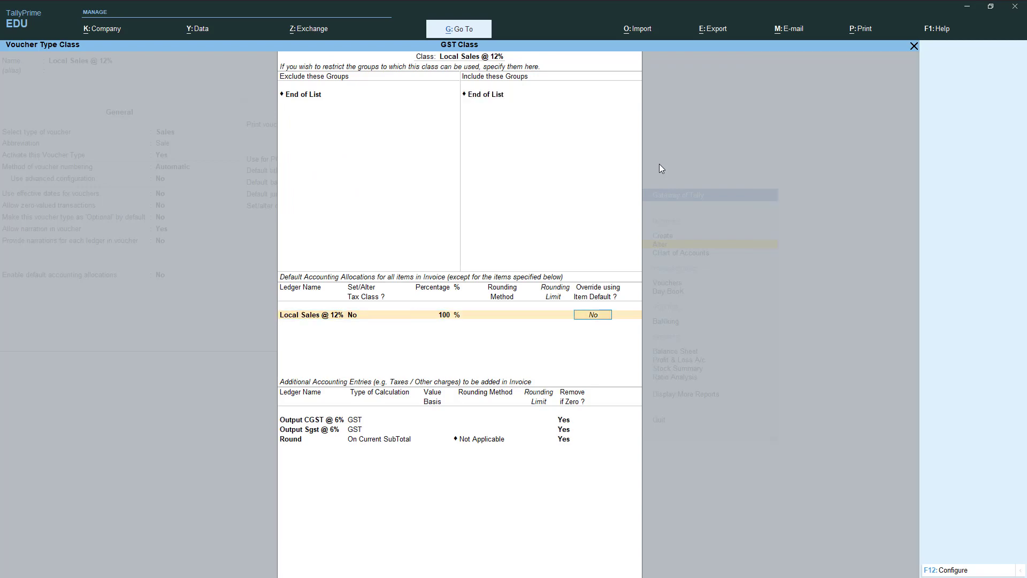
key("Return")
key("Return")
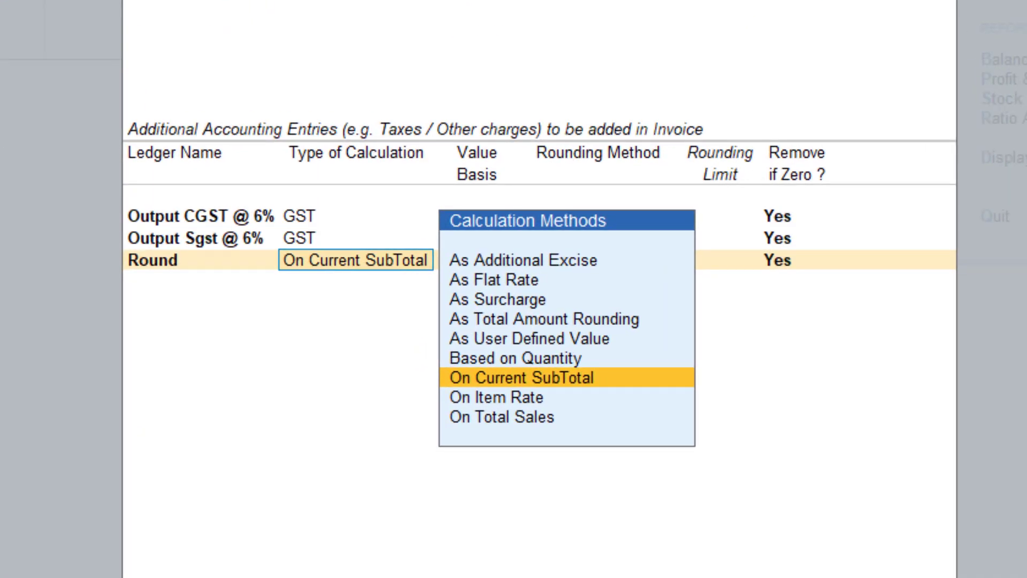
Set the Round entry to As Total Amount Rounding with Normal Rounding and a limit of 1, removed if zero
key("Up")
key("Up")
key("Up")
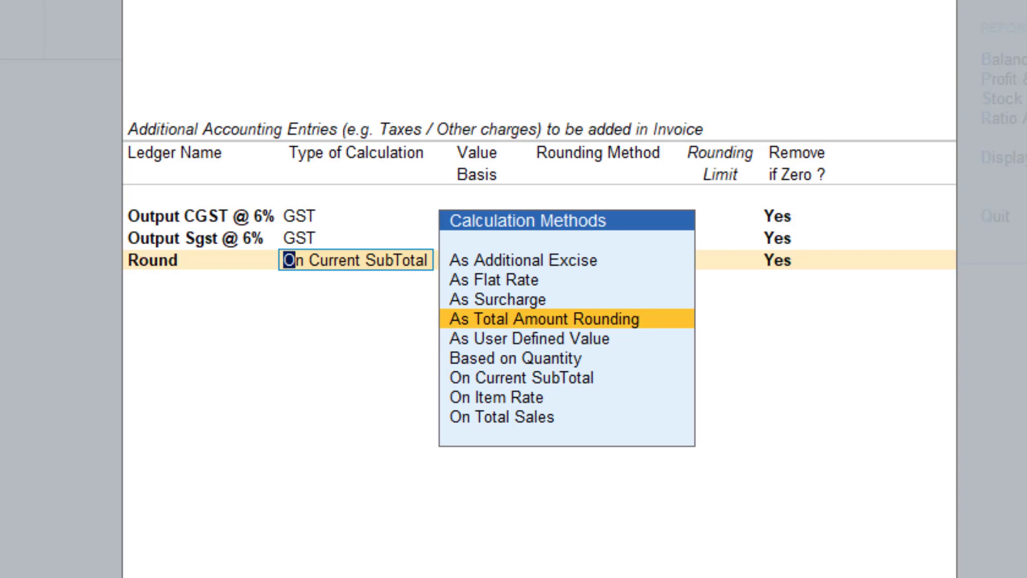
key("Return")
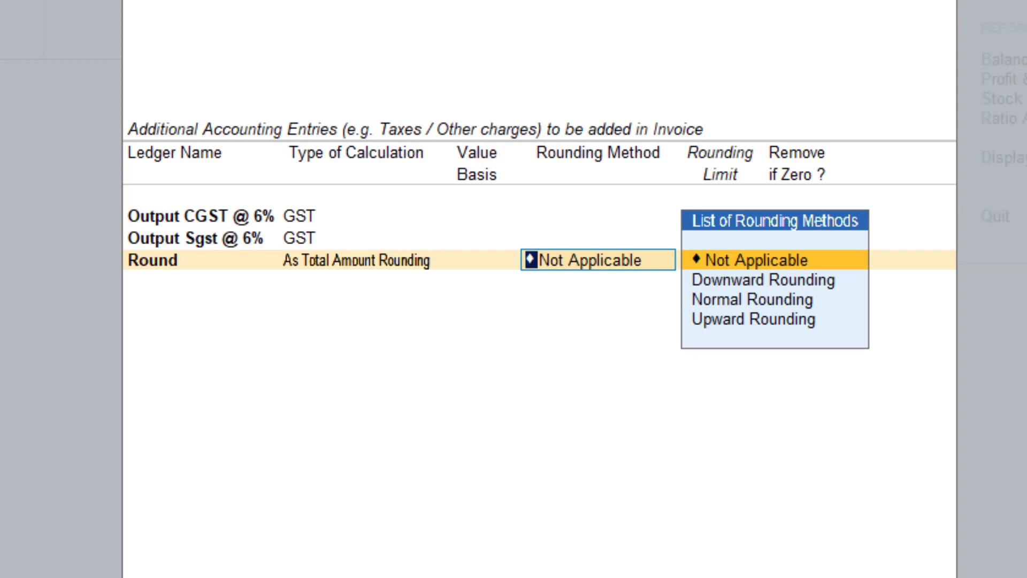
key("Down")
key("Down")
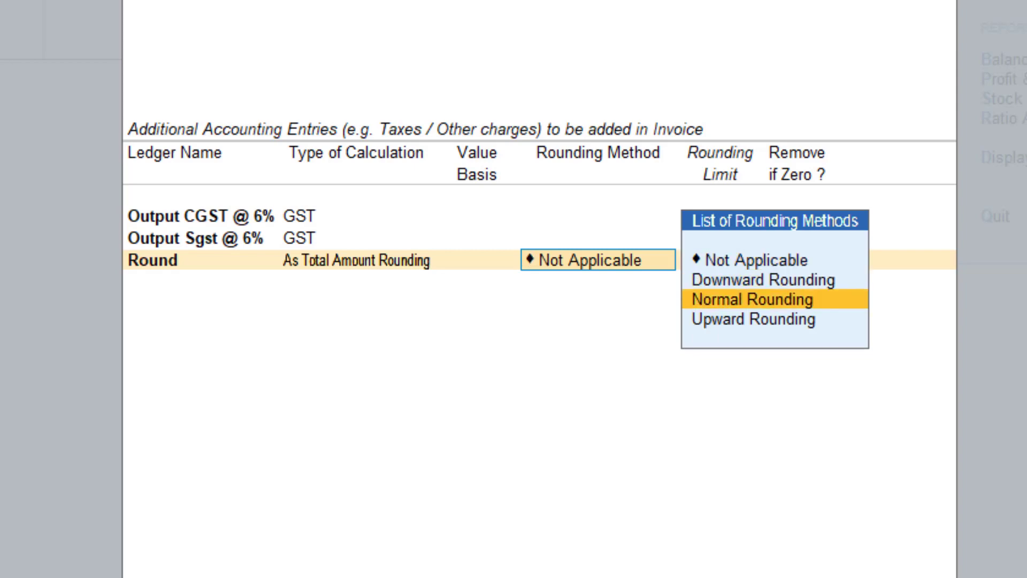
key("Return")
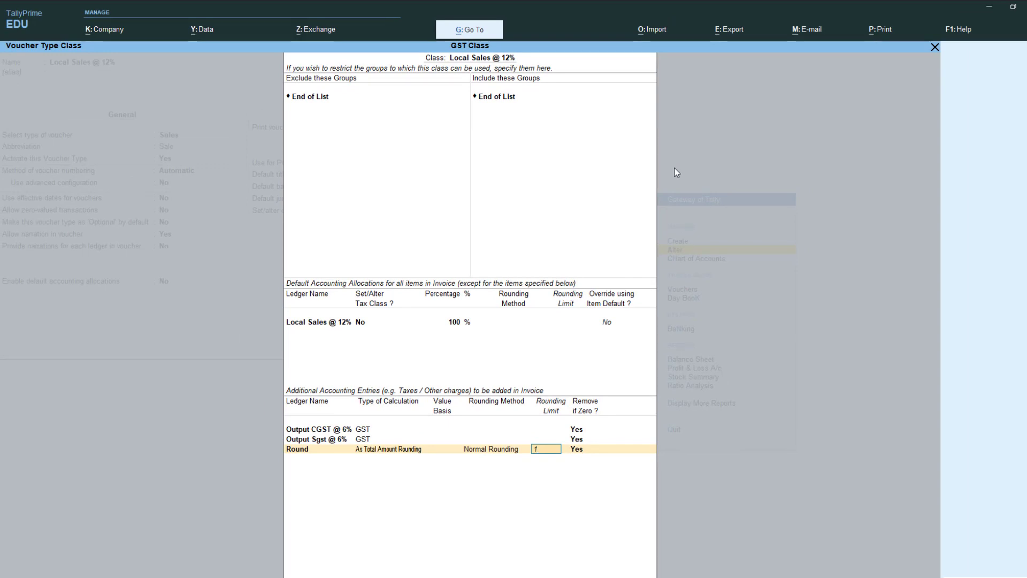
key("Return")
key("Return")
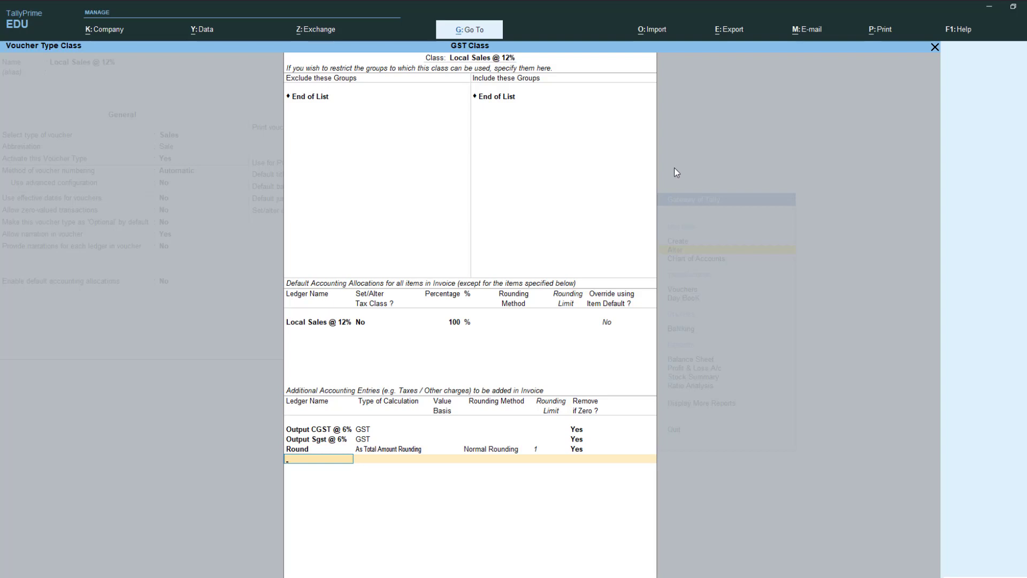
Finish the class entries, save the altered Local Sales @ 12% voucher type, and return to the Gateway
key("Return")
key("Return")
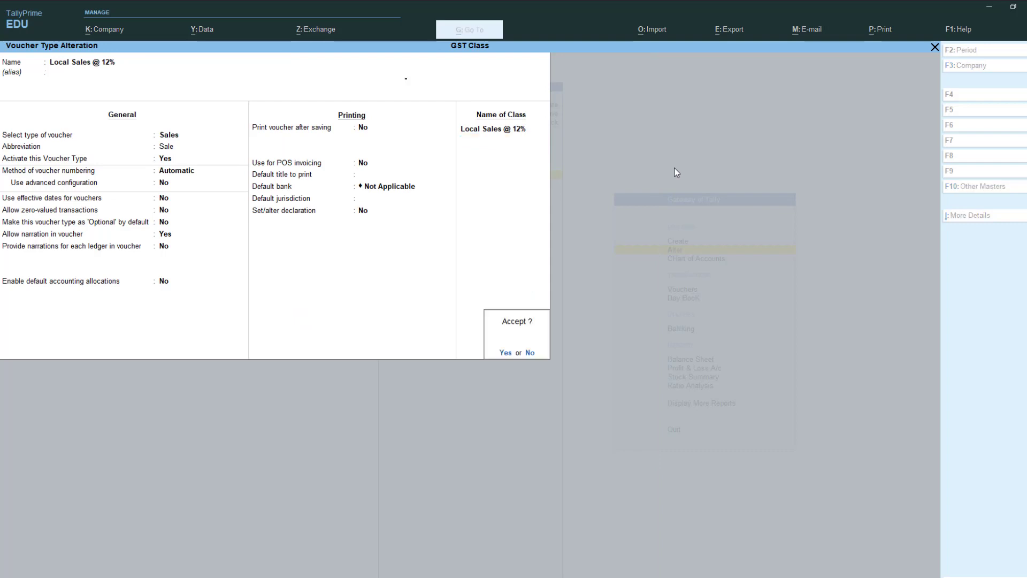
key("Return")
key("Escape")
key("Escape")
Start a new Local Sales @ 12% voucher for the local customer and accept the party details
key("Down")
key("Down")
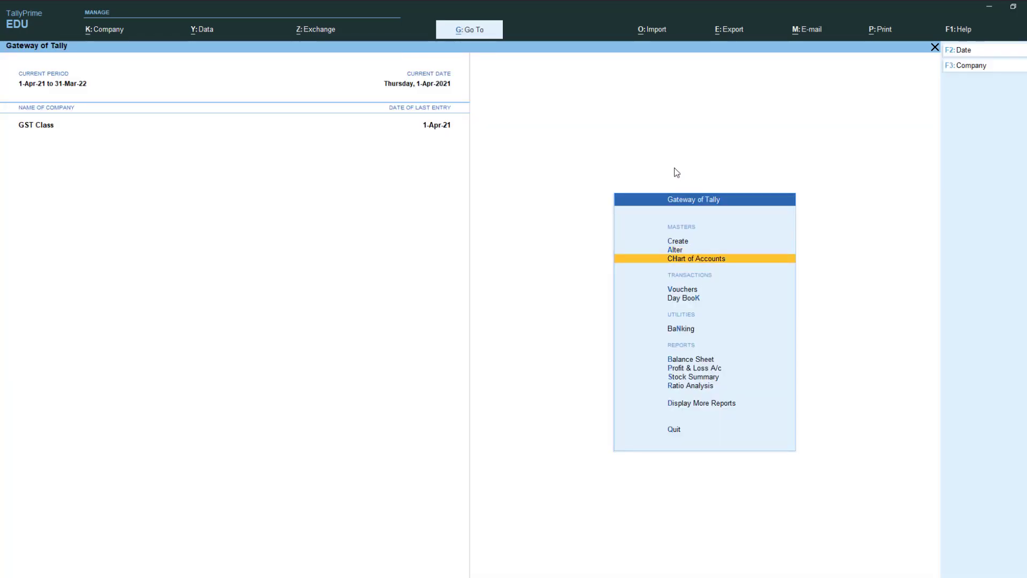
key("Return")
key("Down")
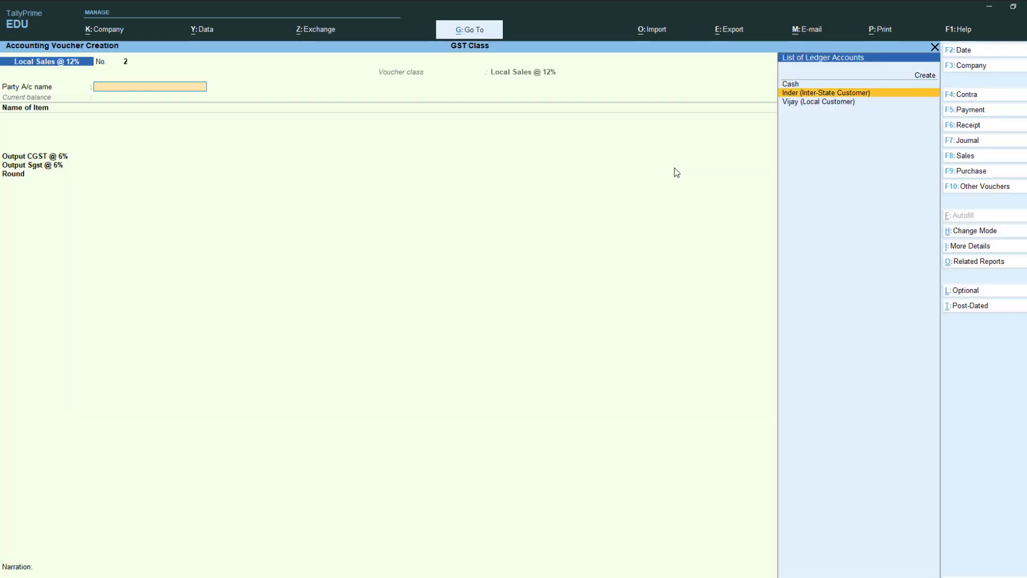
key("Down")
key("Return")
key("ctrl+a")
key("Return")
key("Return")
key("Return")
key("Return")
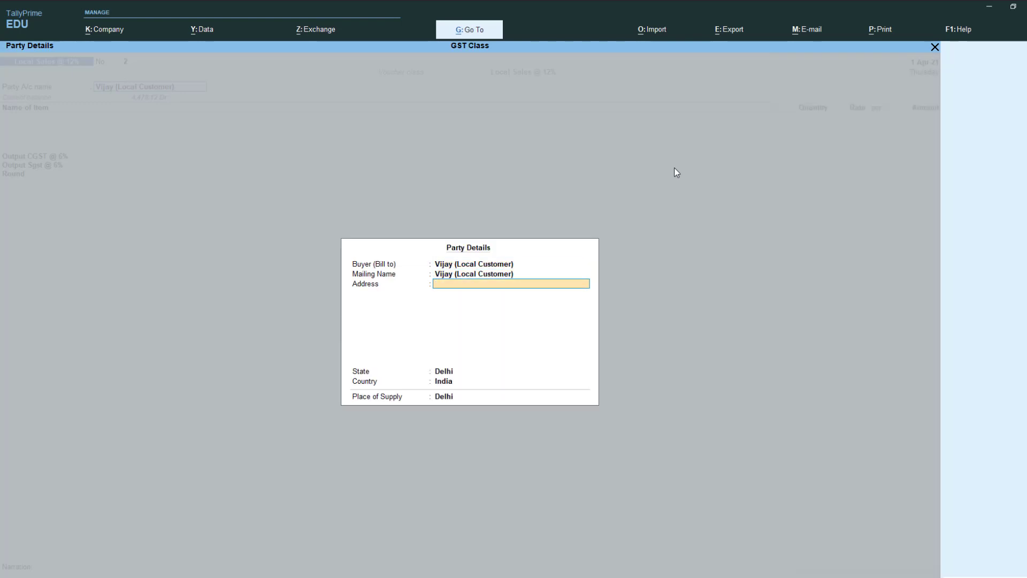
Add the Chair item with a quantity of 2 pcs at a rate of 566.33 per piece
key("Down")
key("Down")
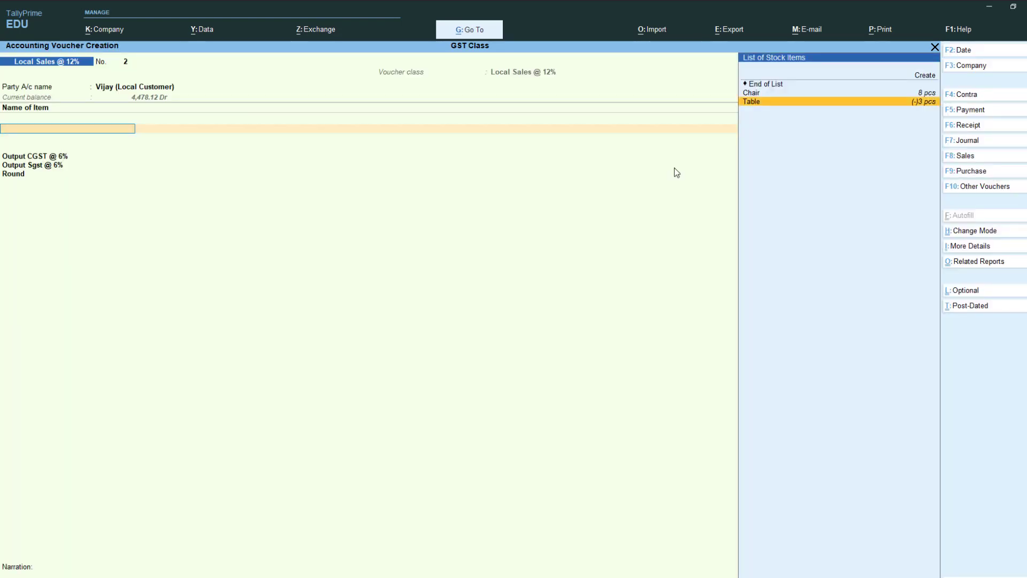
key("Up")
key("Return")
type("2")
key("Return")
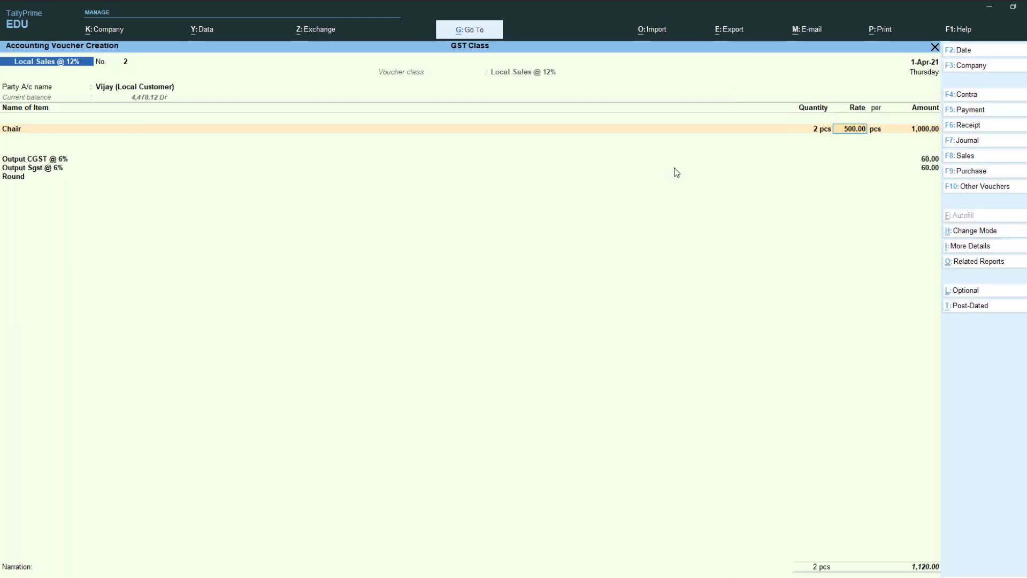
type("566.33")
key("Return")
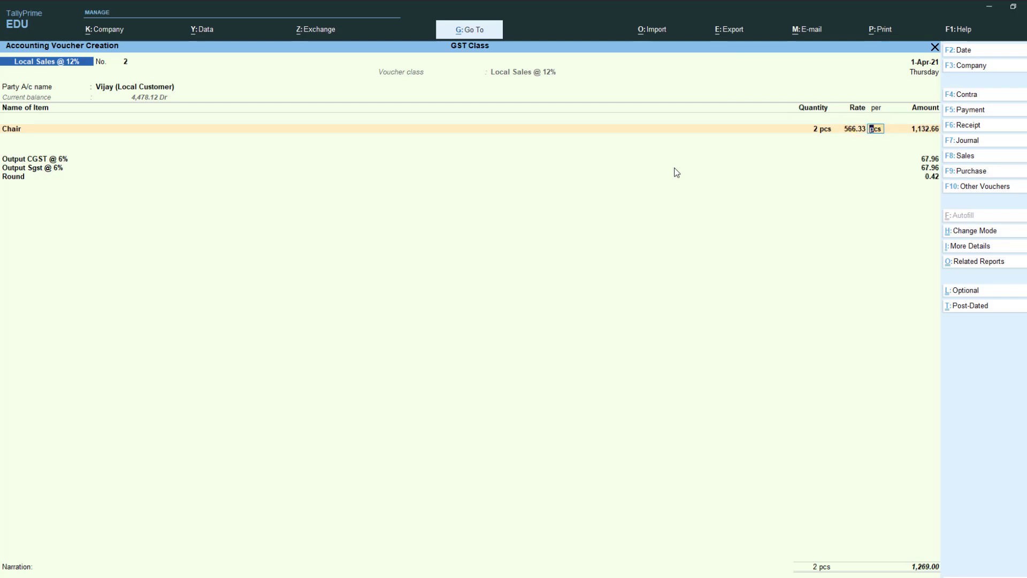
key("Return")
key("Return")
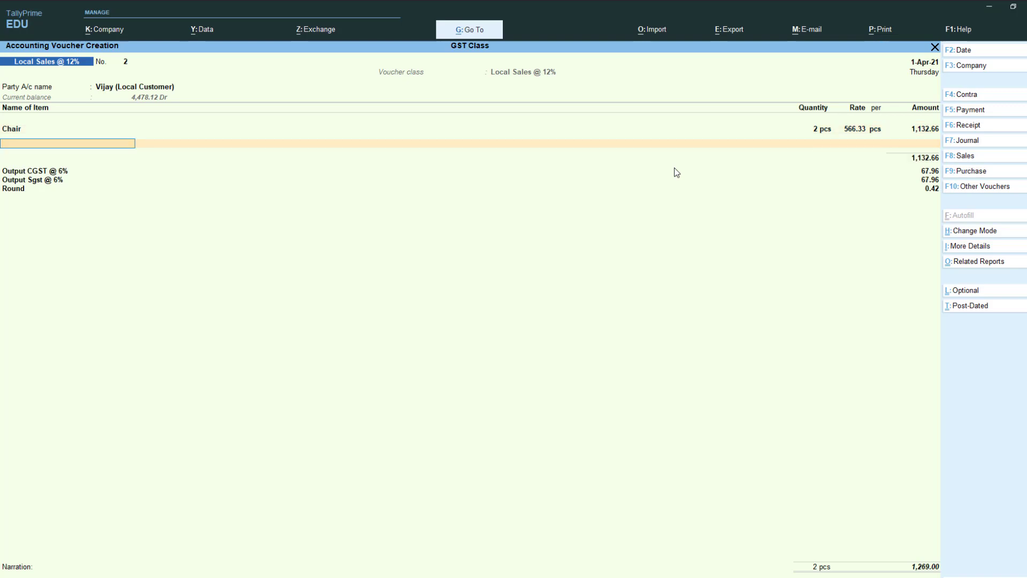
End the item list, accept the New Ref 2 bill-wise details, and save the sales voucher
key("Return")
key("Return")
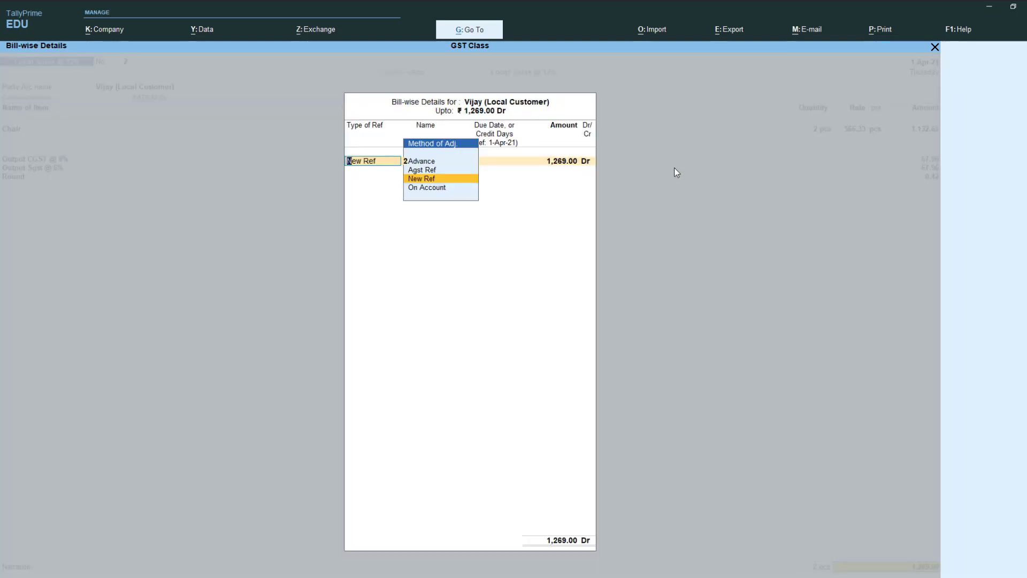
key("Return")
key("Return")
key("Return")
key("Return")
key("Return")
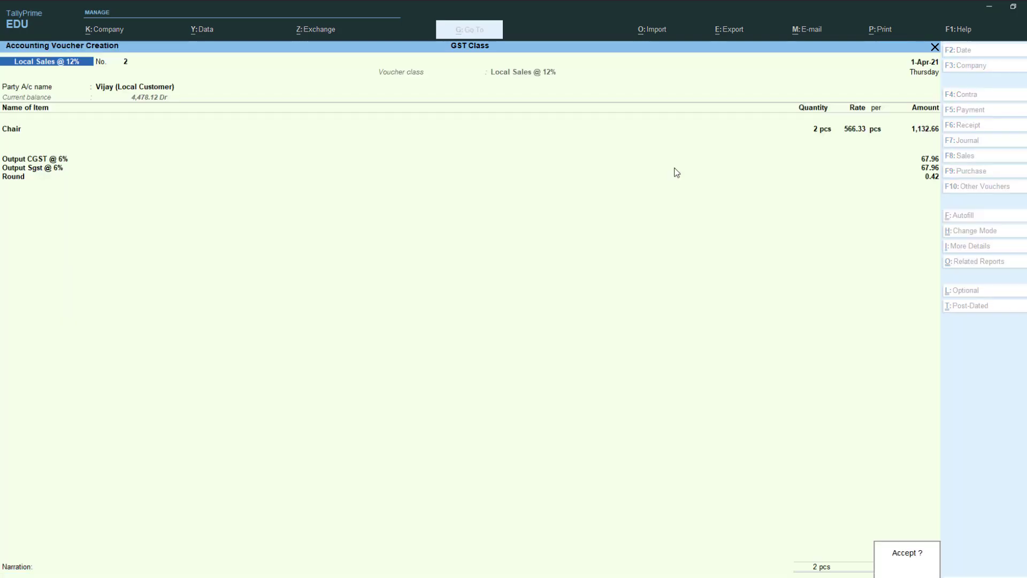
key("Return")
Reopen the saved Chair voucher, preview its tax invoice to check the rounding, and return to the Gateway
key("Page_Up")
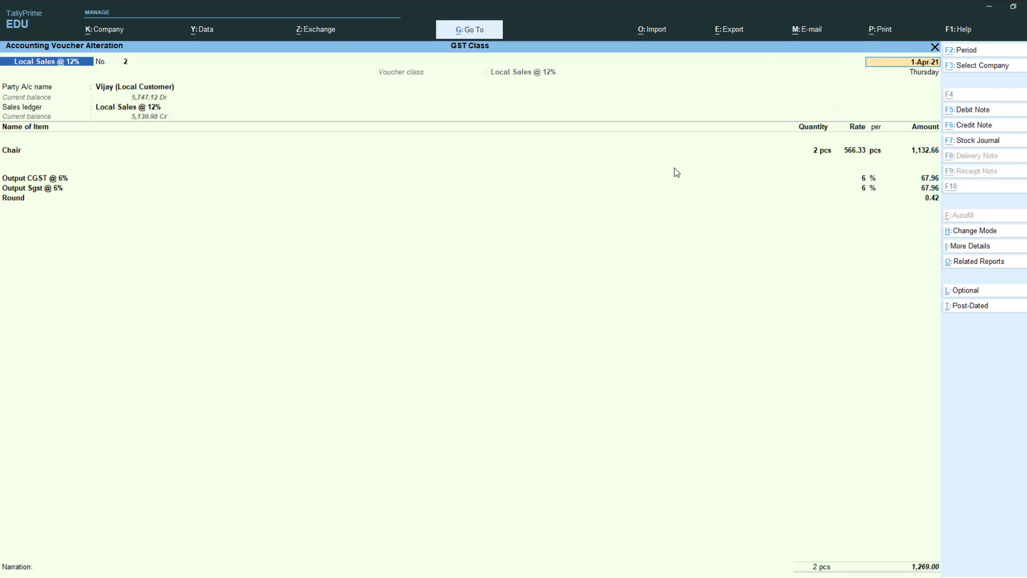
key("alt+p")
key("Return")
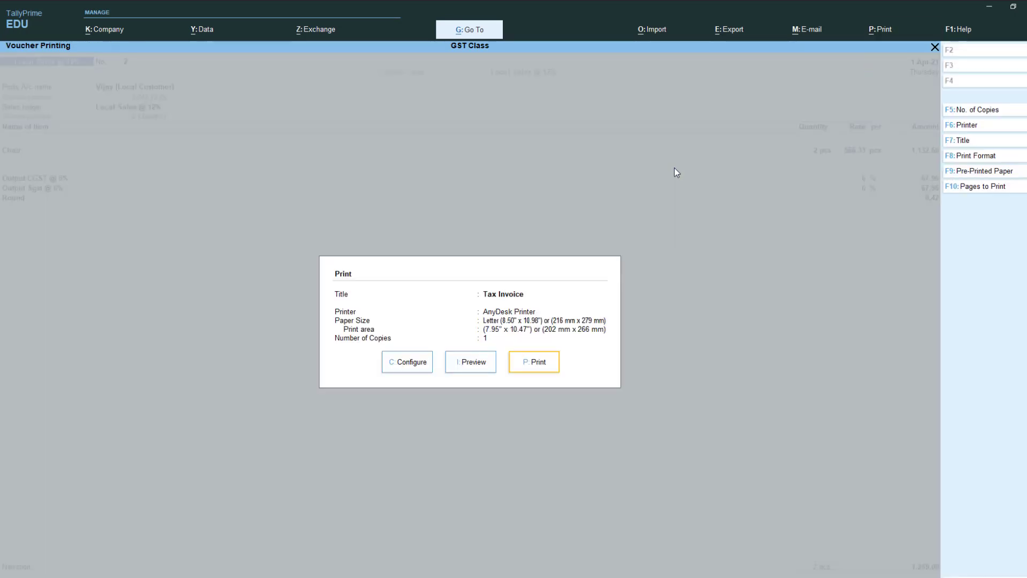
key("i")
scroll(677, 172, "down", 3)
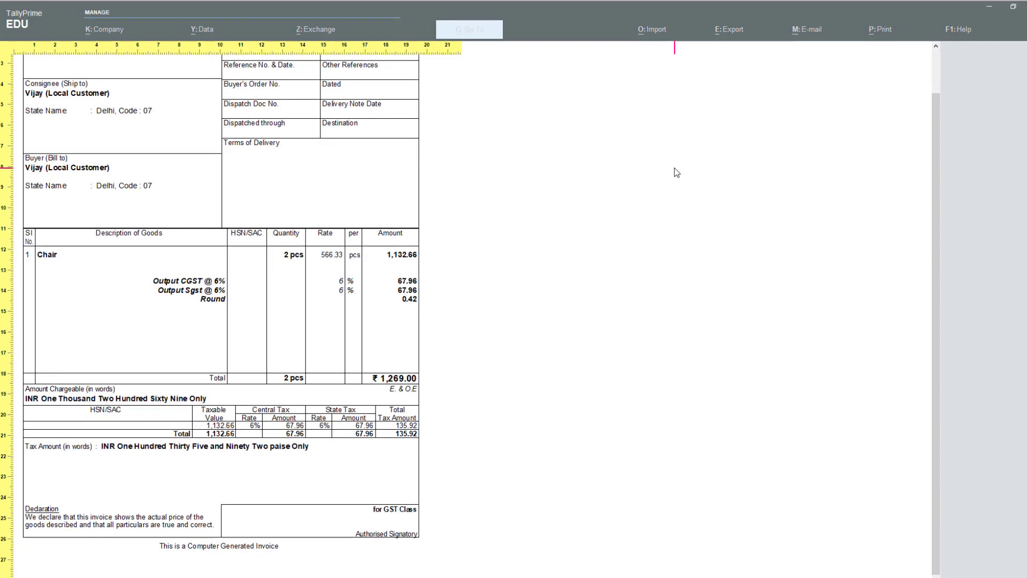
key("Escape")
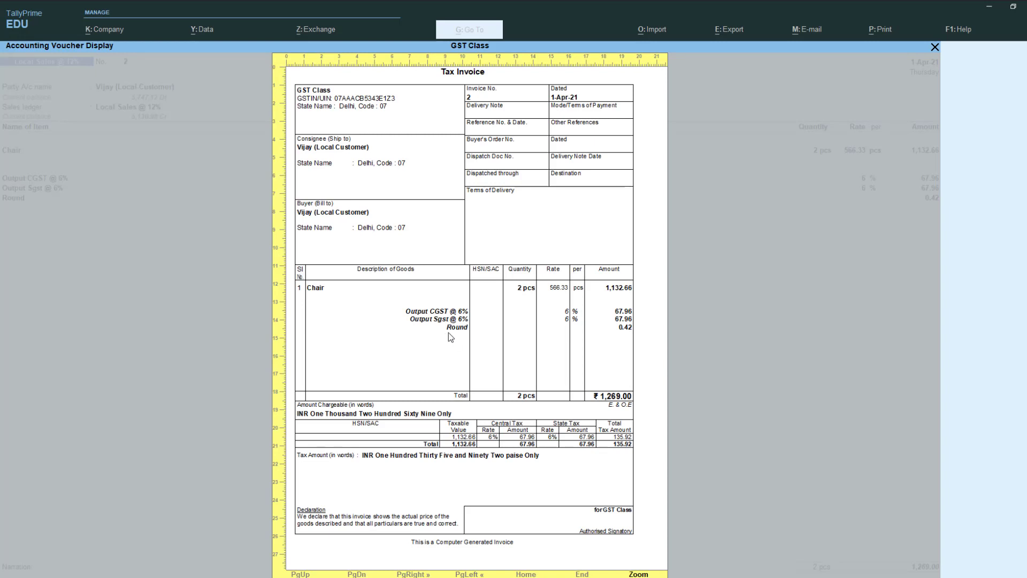
key("Escape")
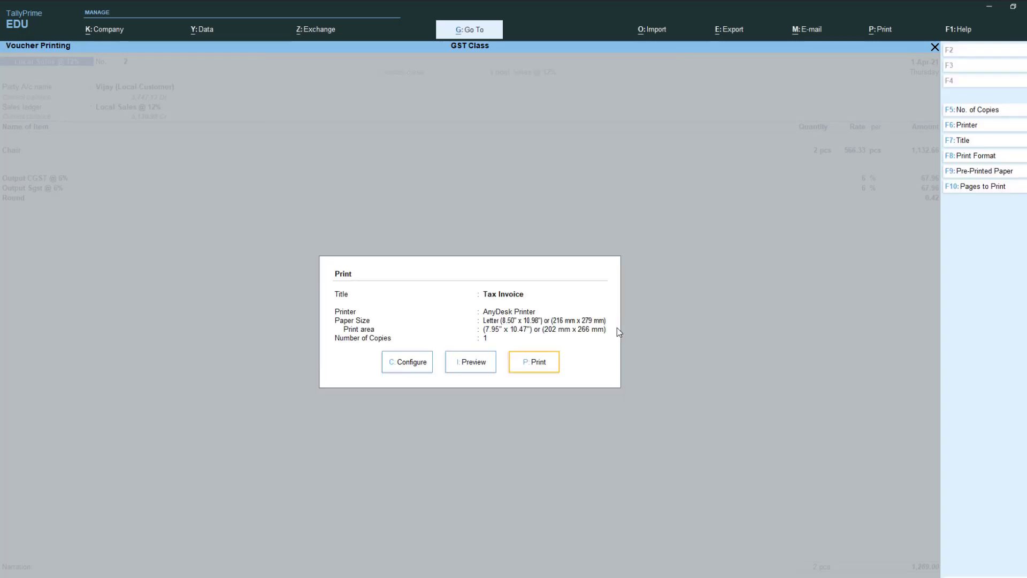
key("Escape")
key("Escape")
key("Return")
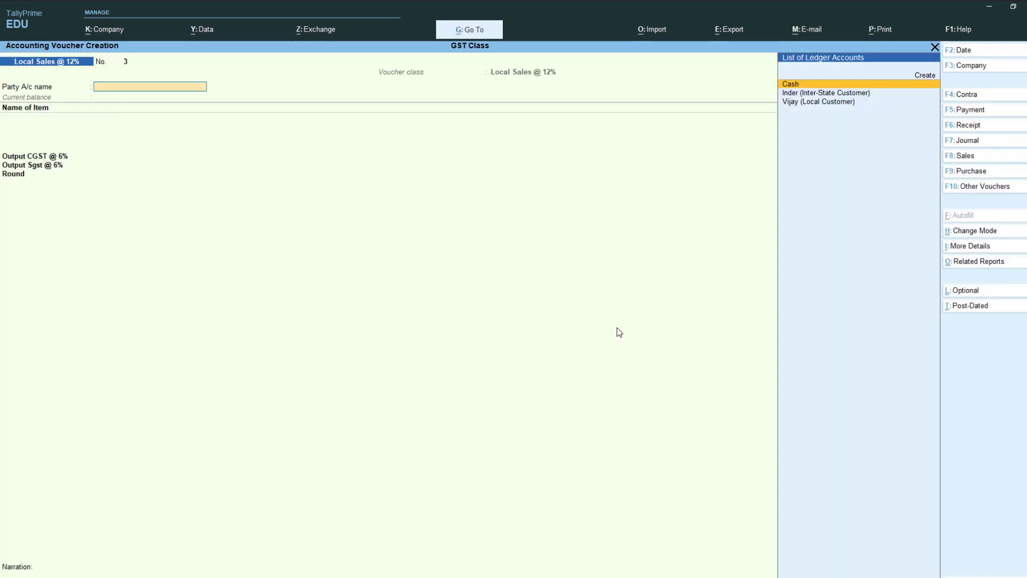
key("Escape")
key("Return")
Open the Local Sales @ 12% voucher type for alteration from the list of voucher types
key("Down")
key("Up")
key("Up")
key("Up")
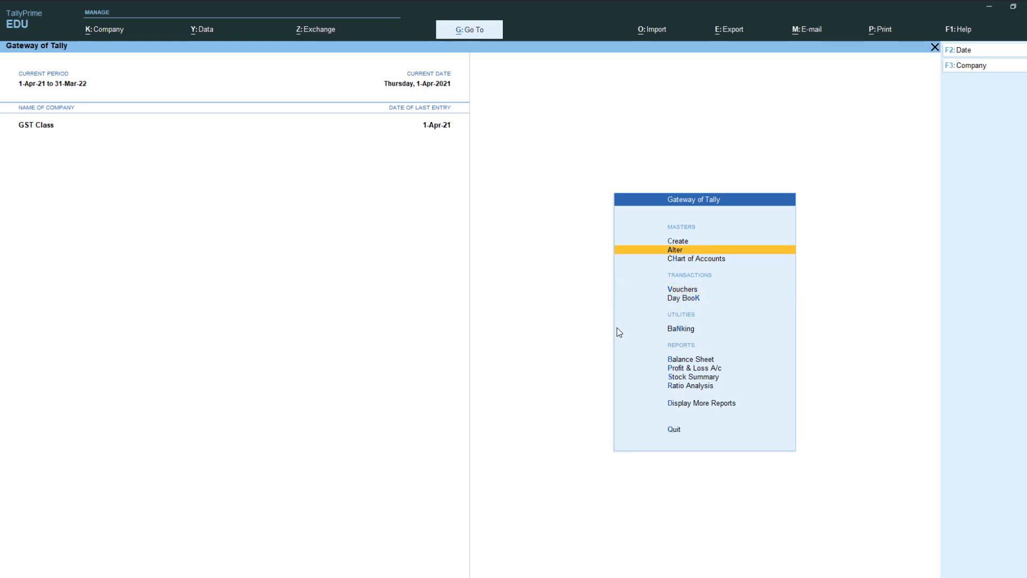
key("Return")
key("Down")
key("Down")
key("Down")
key("Return")
key("Down")
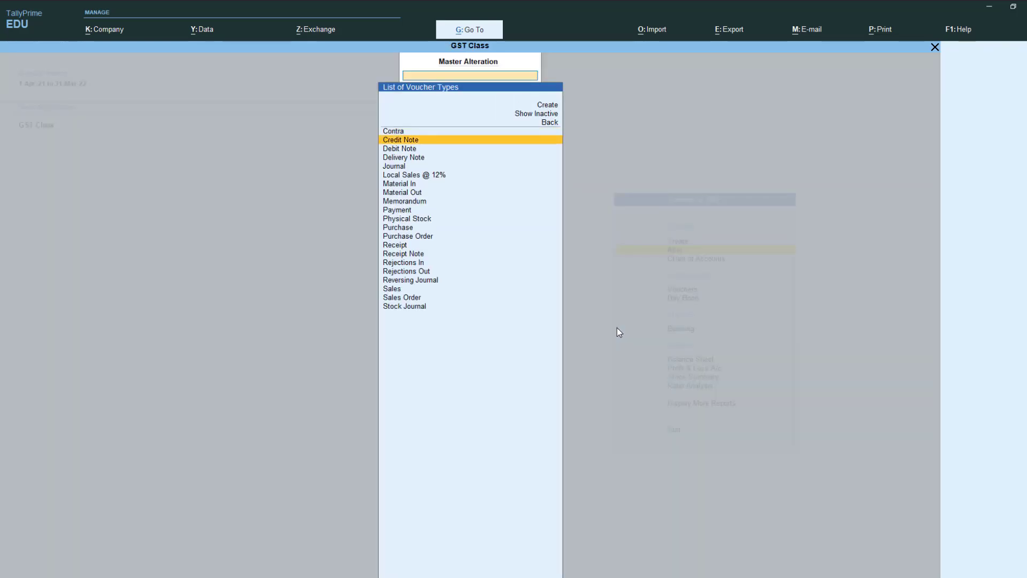
key("Down")
key("Down")
key("Down")
key("Down")
key("Return")
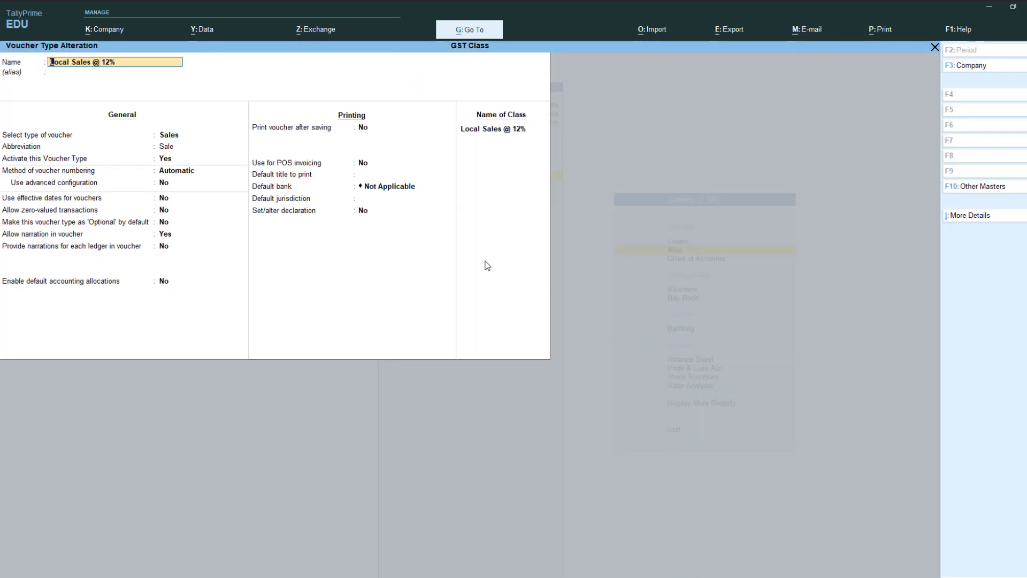
Set the voucher type to print vouchers after saving
left_click(485, 172)
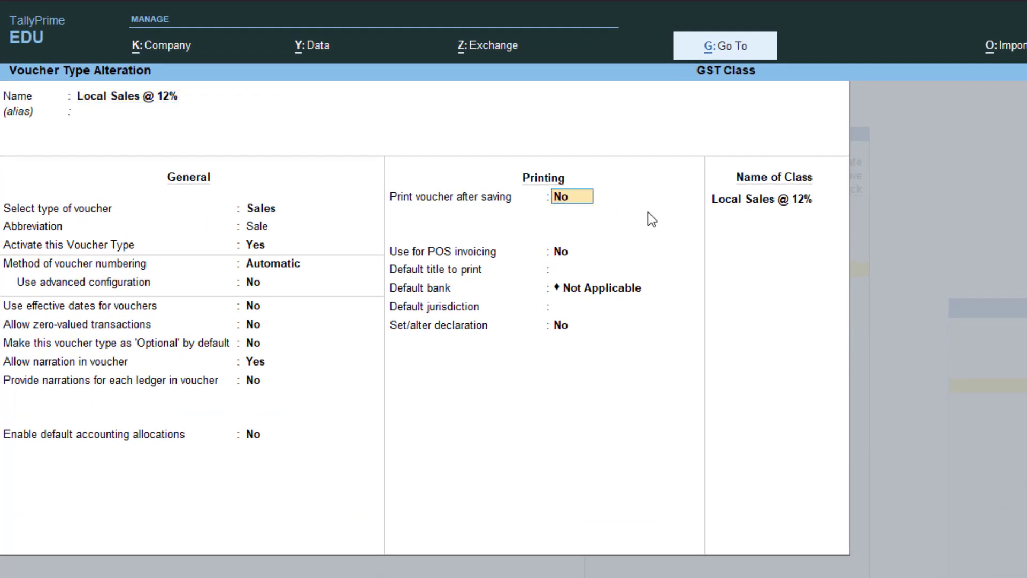
key("y")
key("Return")
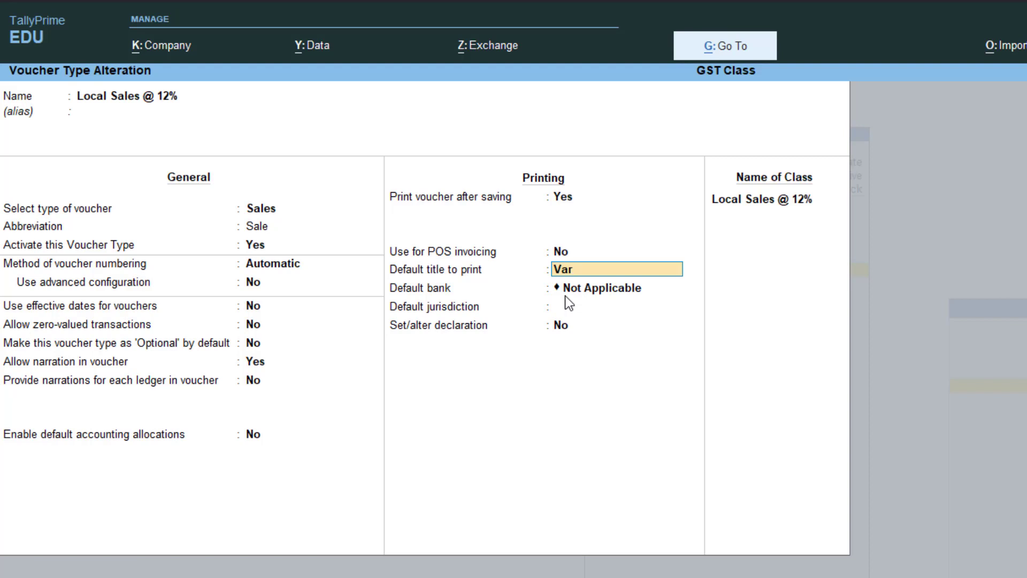
Set the default title to print to "Vardhman Furniture" and save the voucher type
type("man")
type(" S")
key("BackSpace")
key("BackSpace")
type("Furniture")
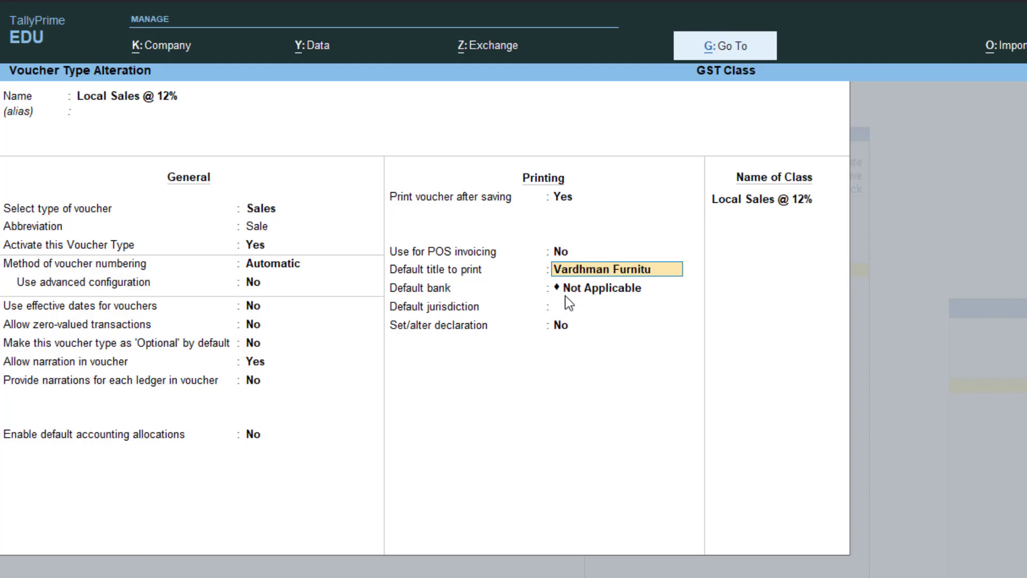
key("Return")
key("Return")
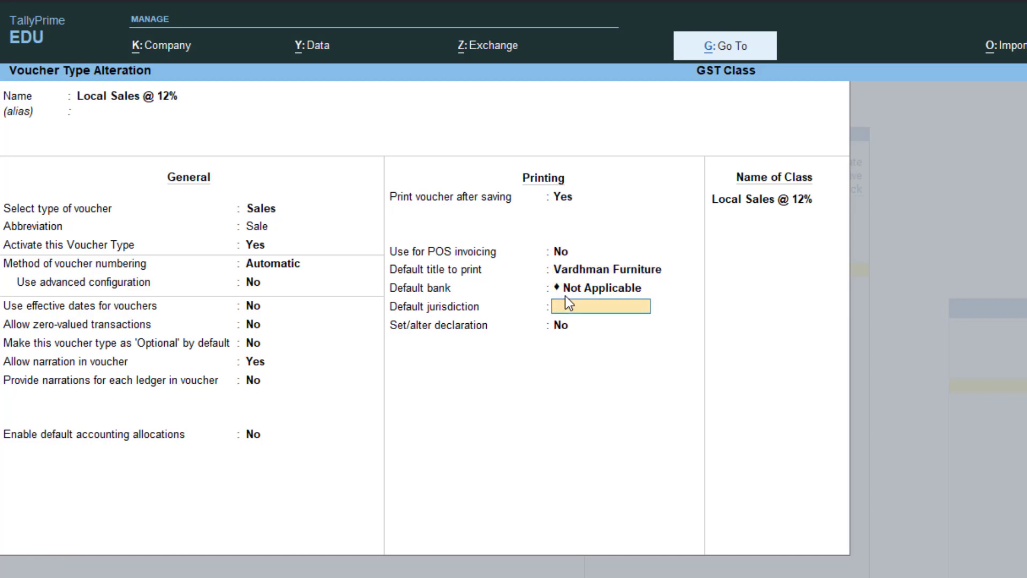
key("ctrl+a")
key("Return")
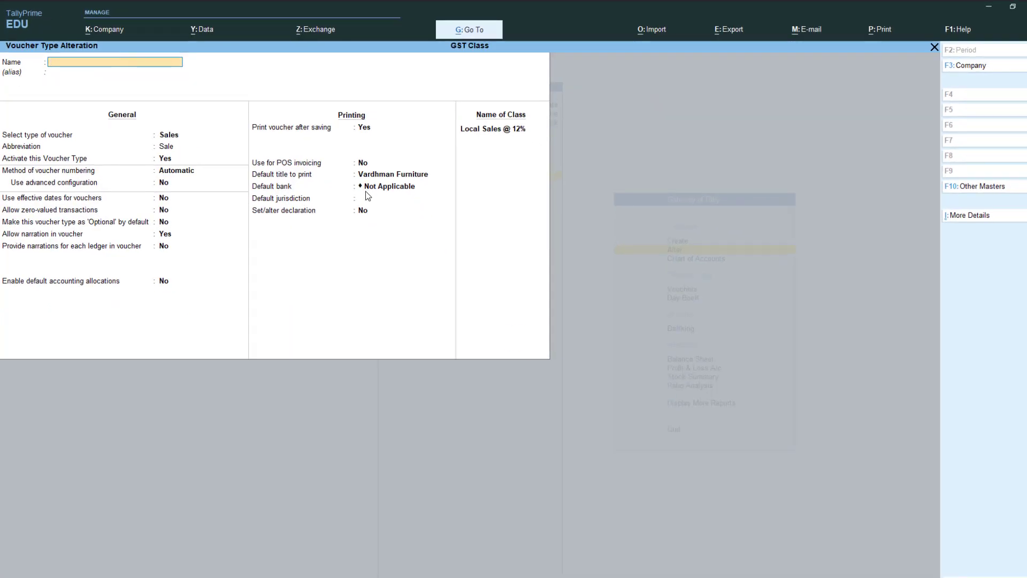
Return to the Gateway and open sales voucher 2 from the Day Book for alteration
key("Escape")
key("Escape")
key("Escape")
key("d")
key("d")
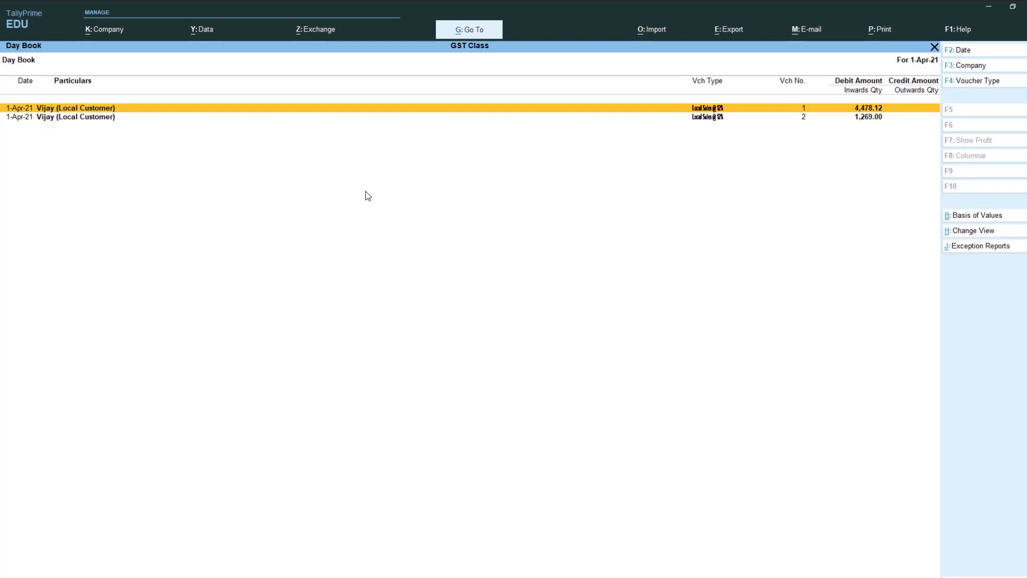
key("Down")
key("Return")
Go through sales voucher 2 keeping all its entries and save it to bring up voucher printing
key("Return")
key("Return")
key("Return")
key("Return")
key("Return")
key("Return")
key("Return")
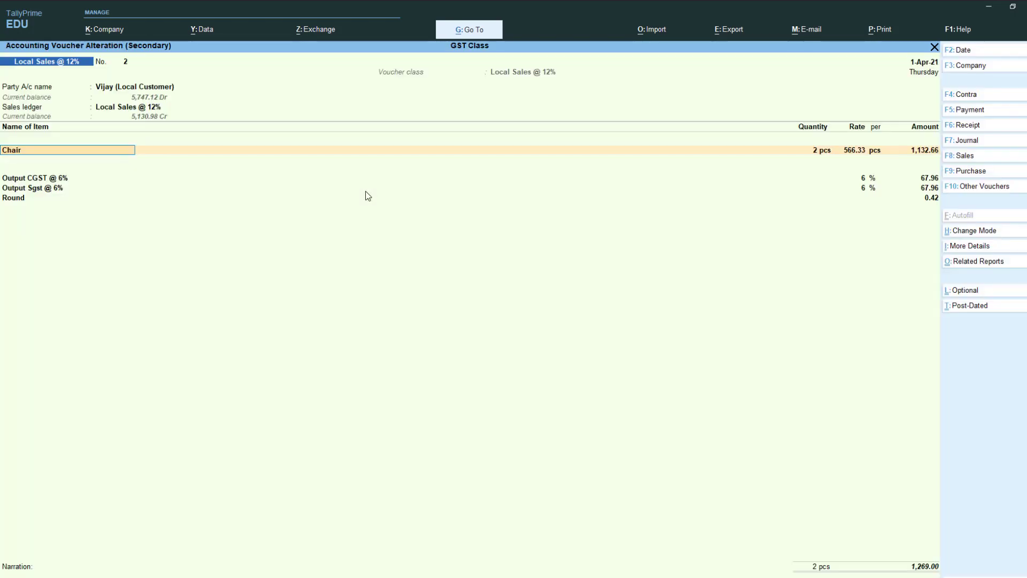
key("Return")
key("Return")
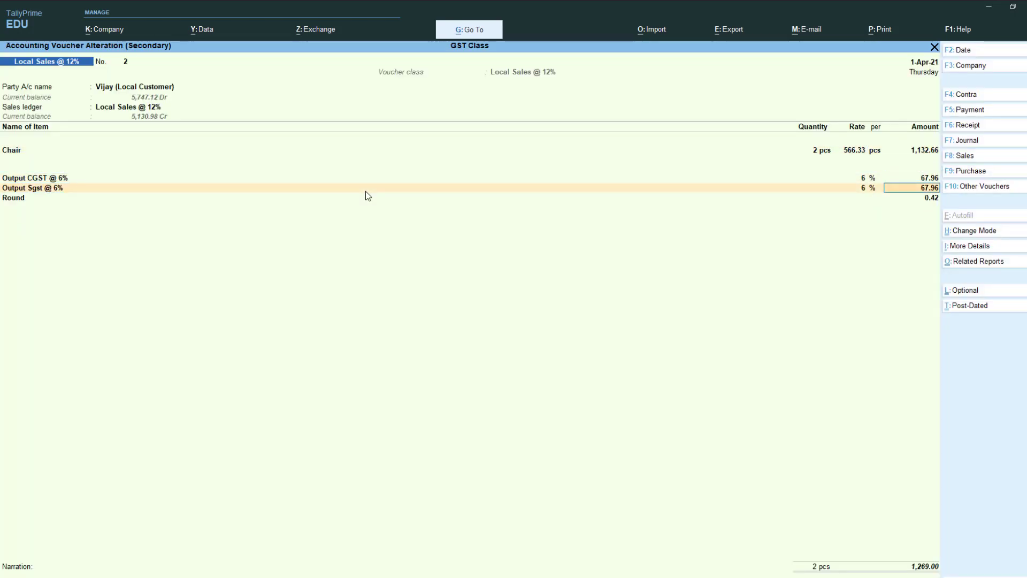
key("Return")
key("Return")
key("Return")
key("Return")
key("Return")
key("Return")
key("Return")
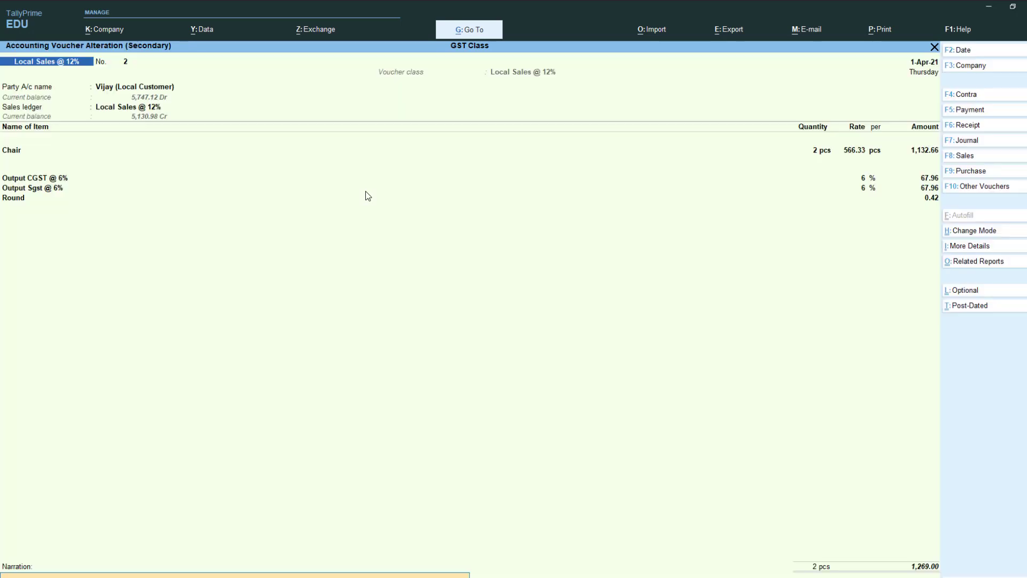
key("Return")
key("Return")
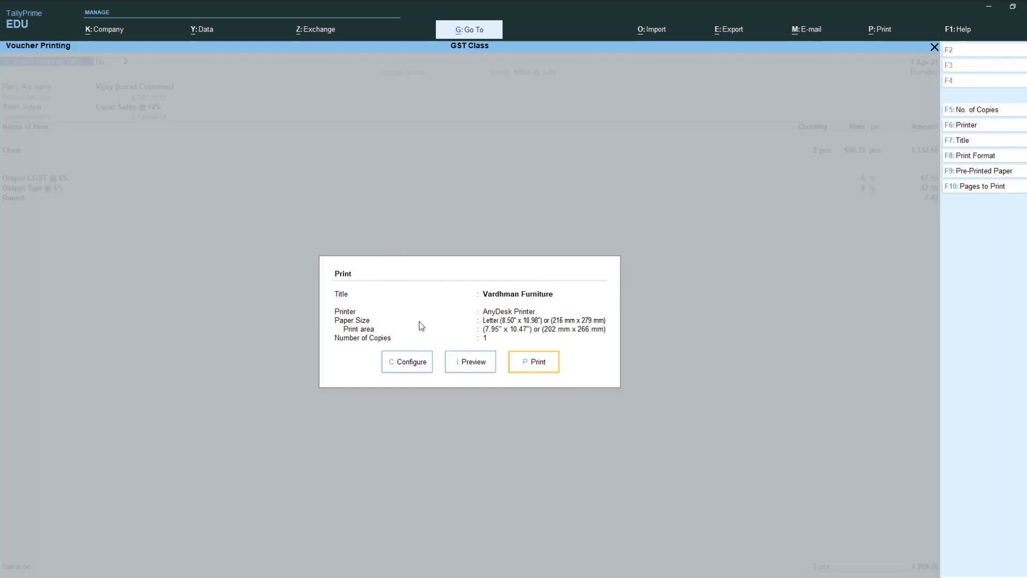
Preview the printed invoice for voucher 2, then close it without printing and return to the Gateway of Tally
left_click(463, 368)
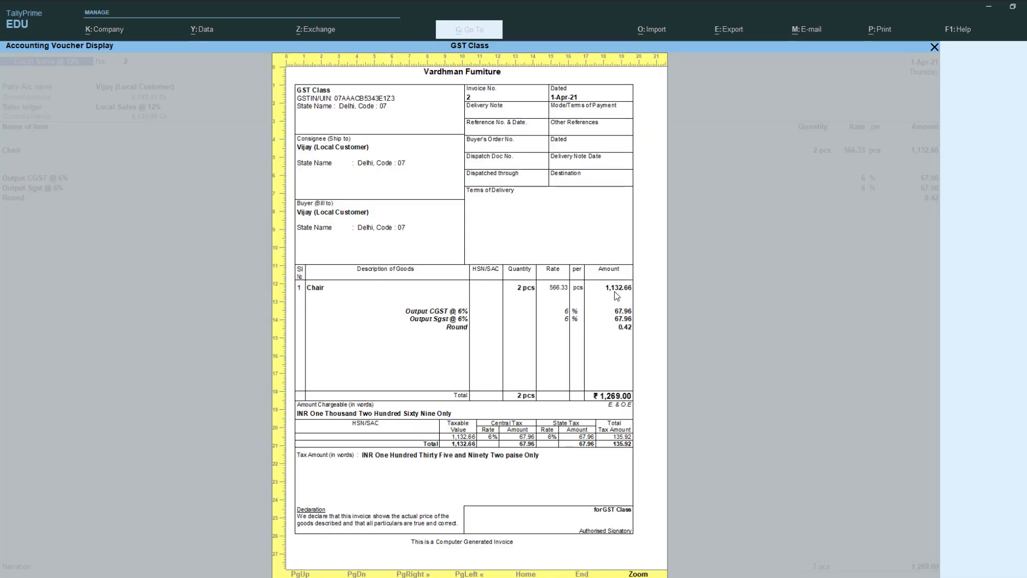
key("Escape")
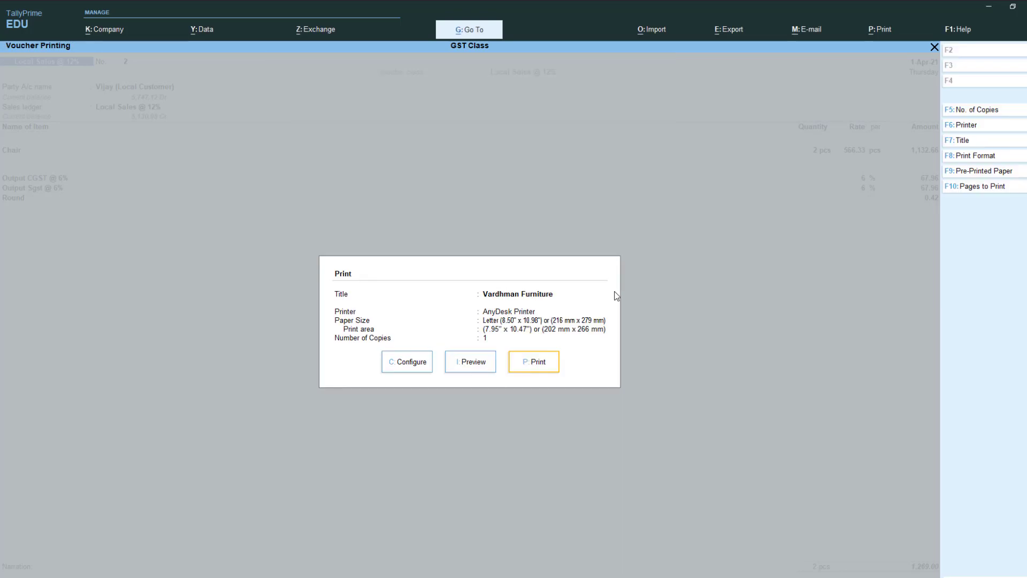
key("Escape")
key("Escape")
key("Escape")
key("Escape")
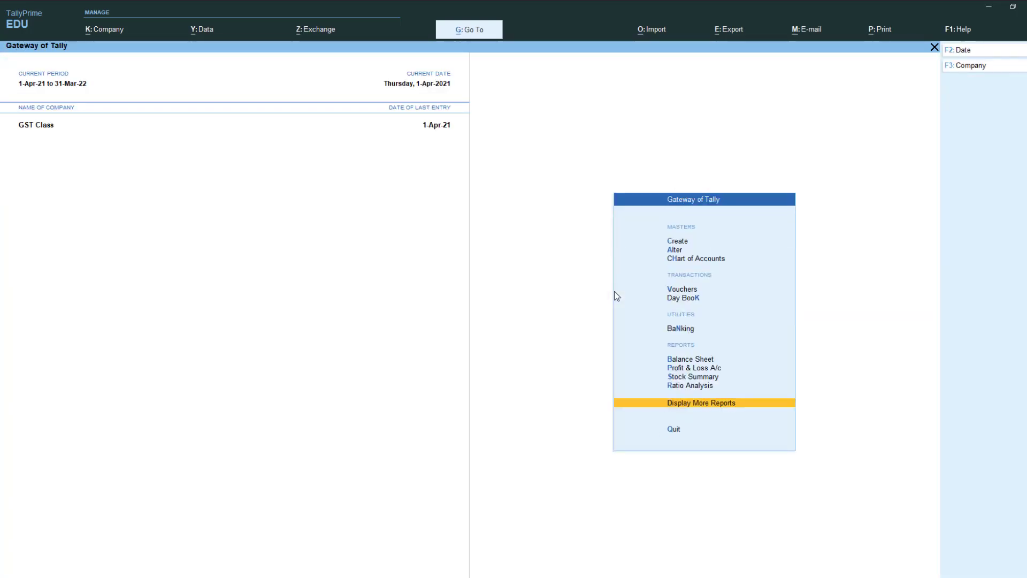
Start creating a new voucher type from the list of masters
key("Down")
key("Down")
key("Down")
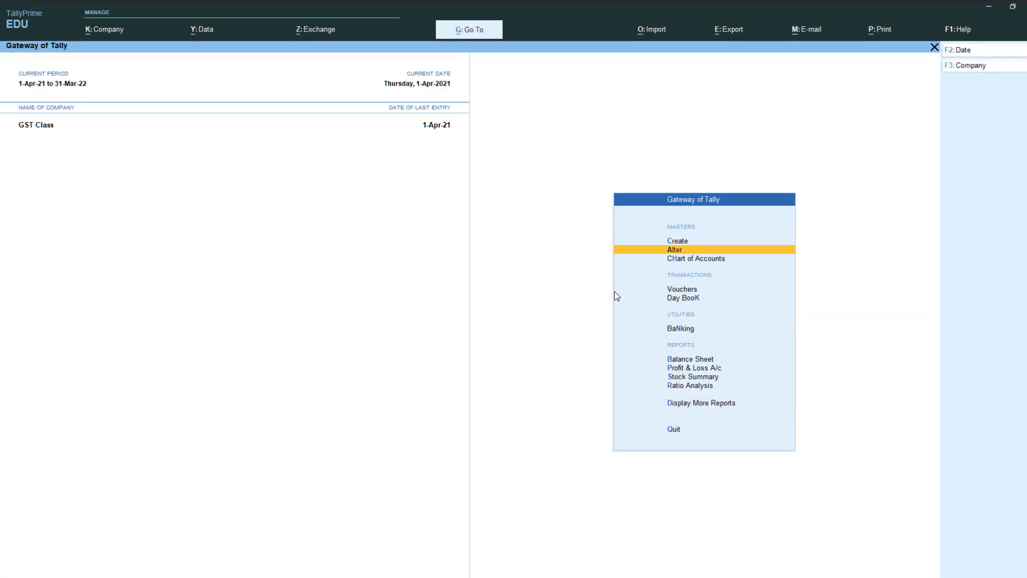
key("Up")
key("Return")
key("Down")
key("Down")
key("Down")
key("Down")
key("Down")
key("Down")
key("Down")
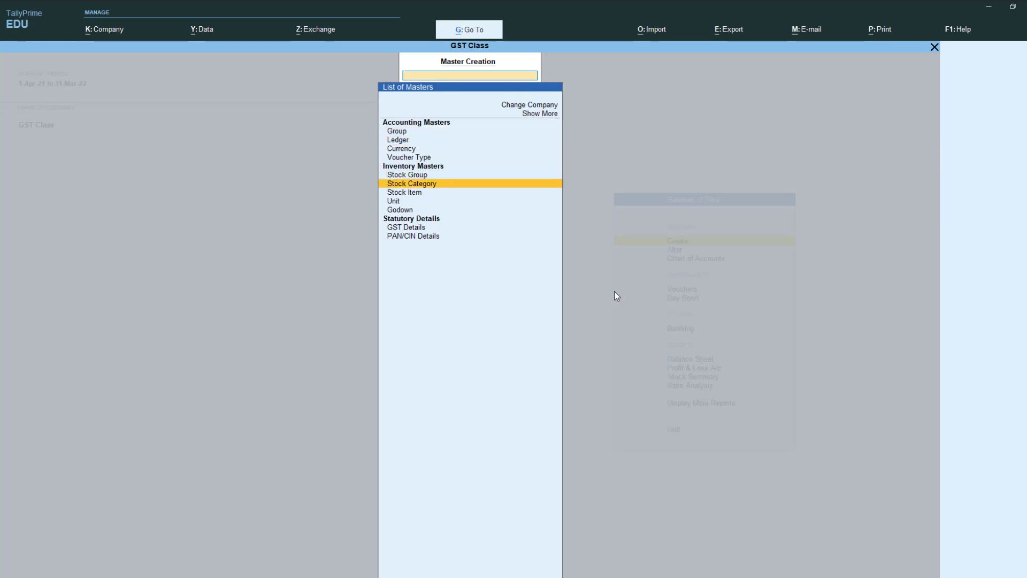
key("Up")
key("Up")
key("Up")
key("Up")
key("Return")
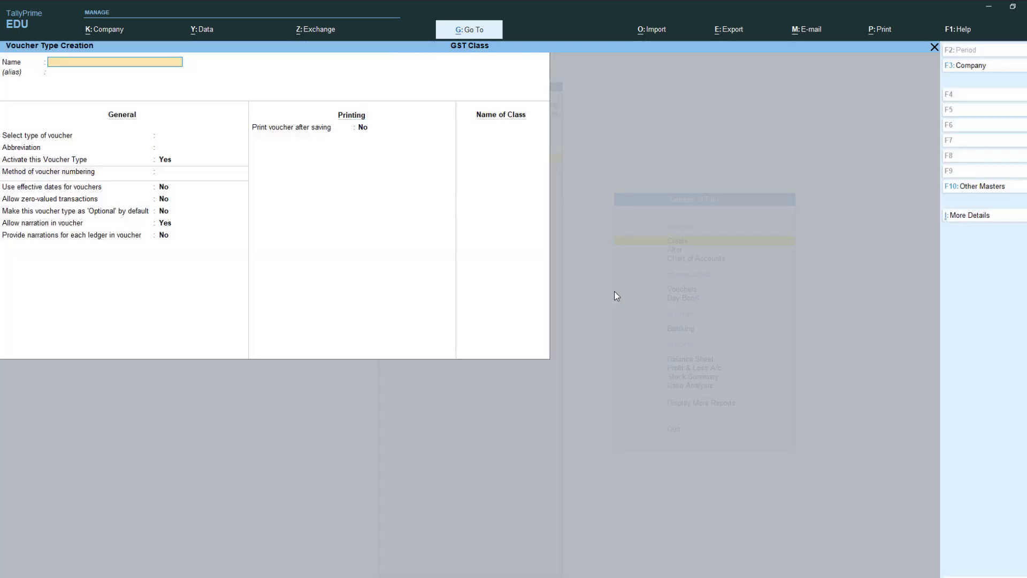
Name the voucher type "Inter-State Sales @ 12%", base it on Sales, and keep the default abbreviation and automatic numbering
type("Inter-State Sales @ 12%")
key("Return")
key("Return")
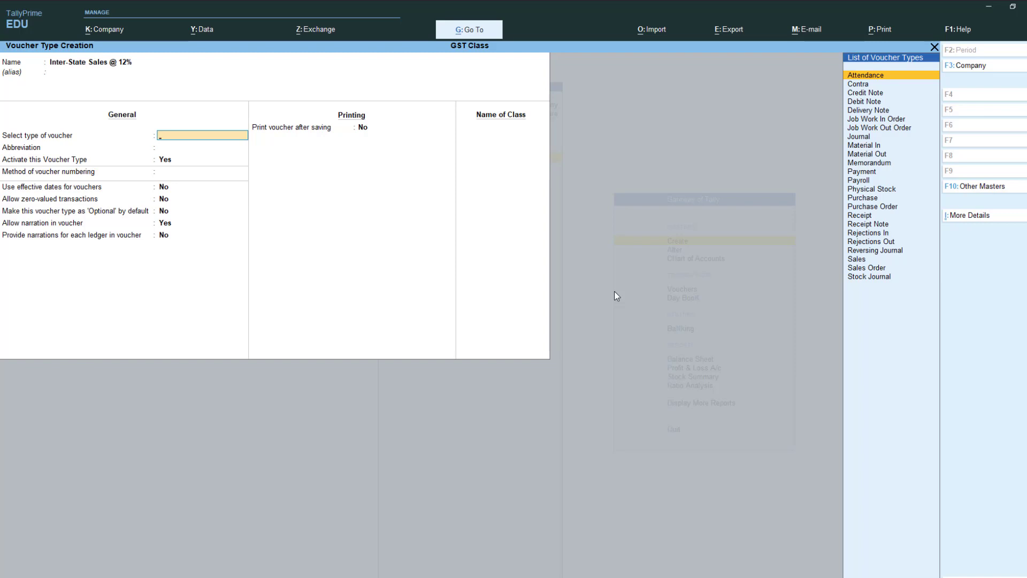
type("Sal")
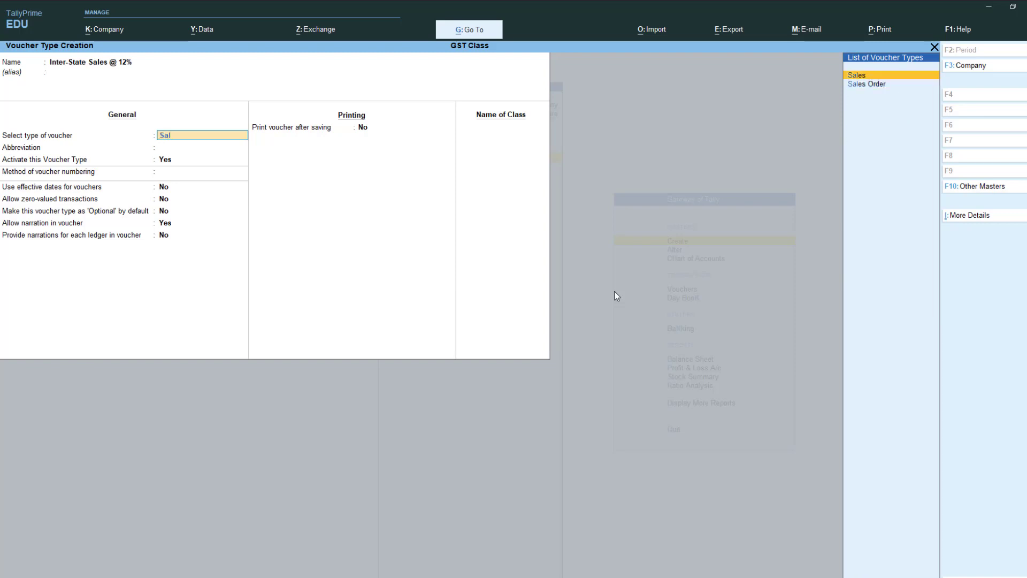
key("Return")
key("Return")
key("Return")
key("Return")
key("Return")
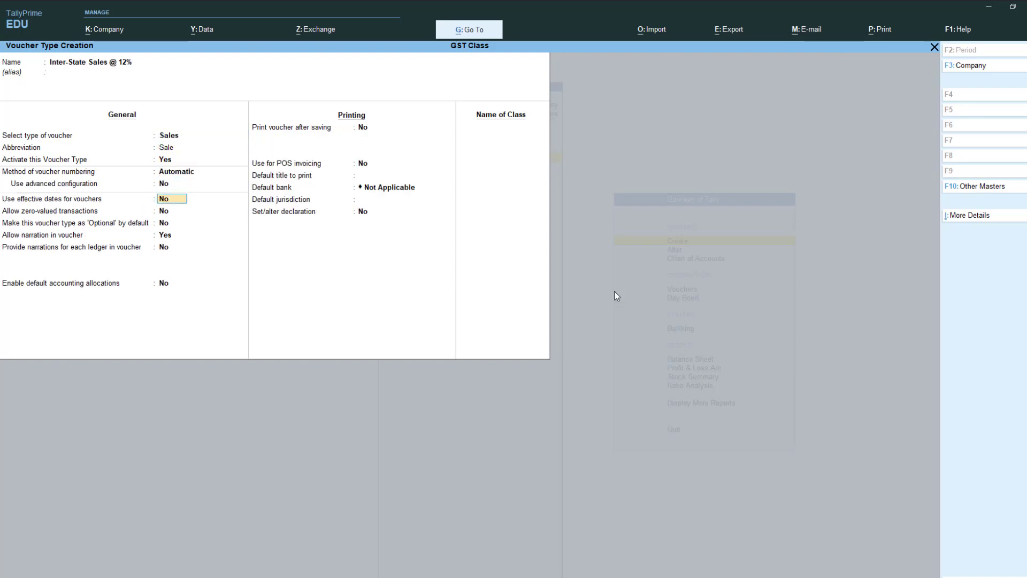
Keep the remaining general and printing defaults and add a voucher class named "Inter-State Sales @ 12%"
key("Return")
key("Return")
key("Return")
key("Return")
key("Return")
key("Return")
key("Return")
key("Return")
key("Return")
key("Return")
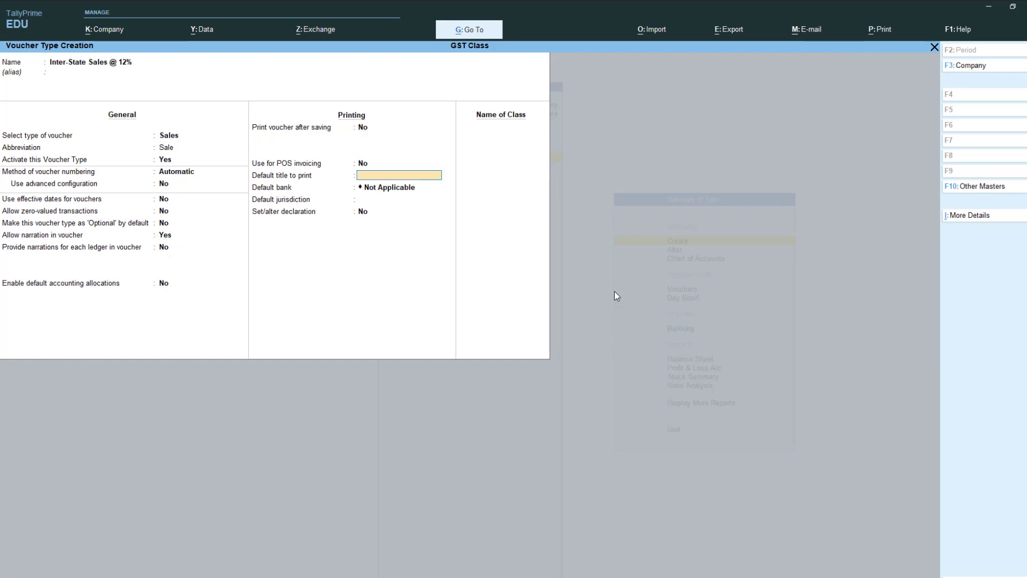
key("Return")
type("In")
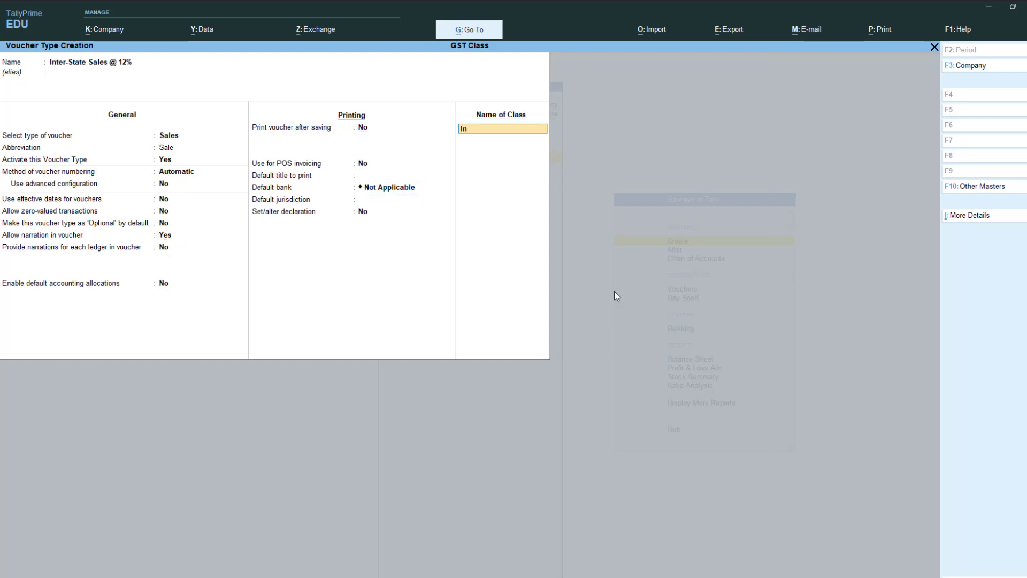
type("ter-State Sales @ 12%")
key("Return")
key("Return")
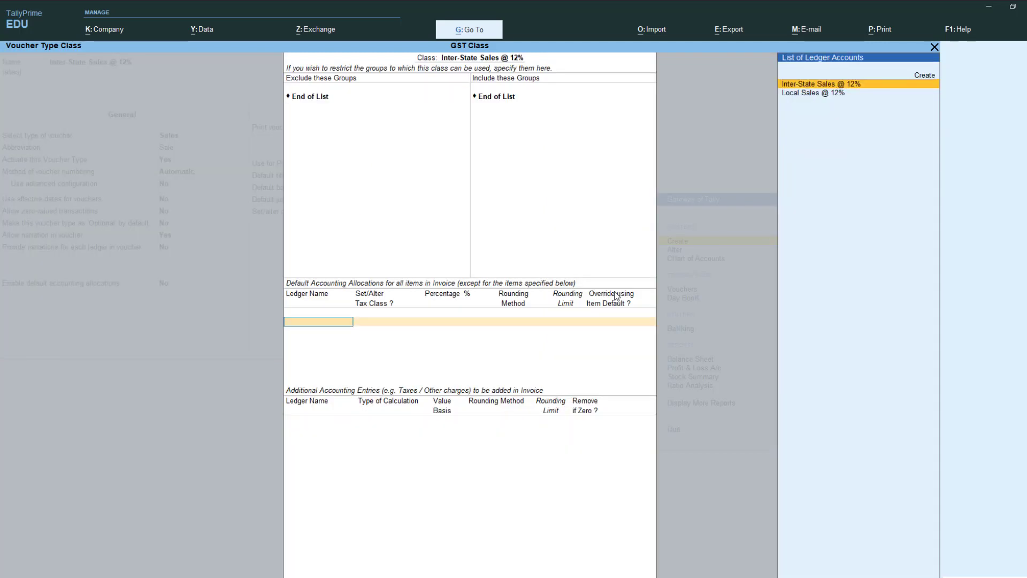
Allocate 100% of all invoice items in the class to the Inter-State Sales @ 12% ledger by default
key("Return")
key("Return")
key("Return")
key("Return")
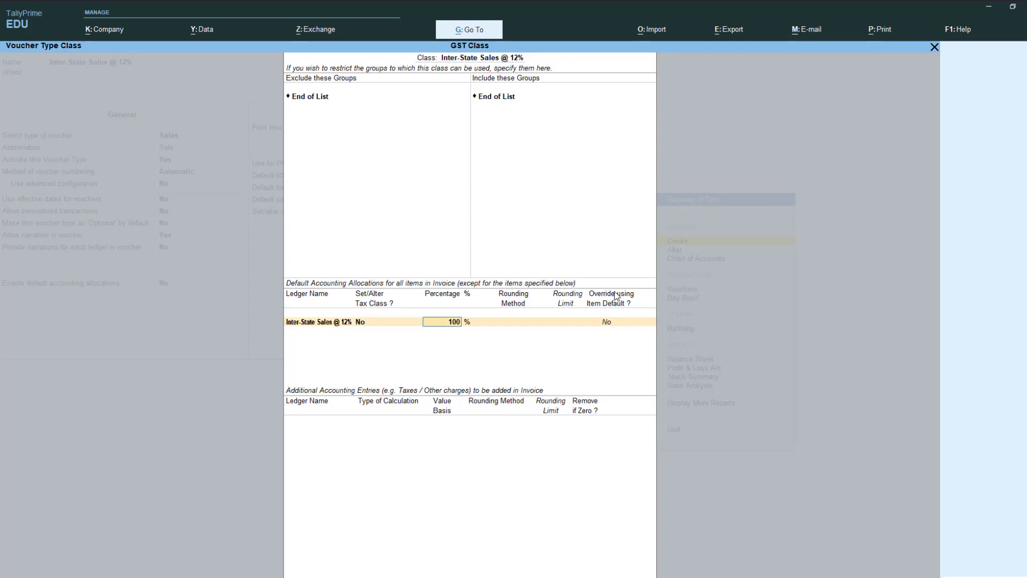
key("Down")
key("Down")
key("Down")
key("Down")
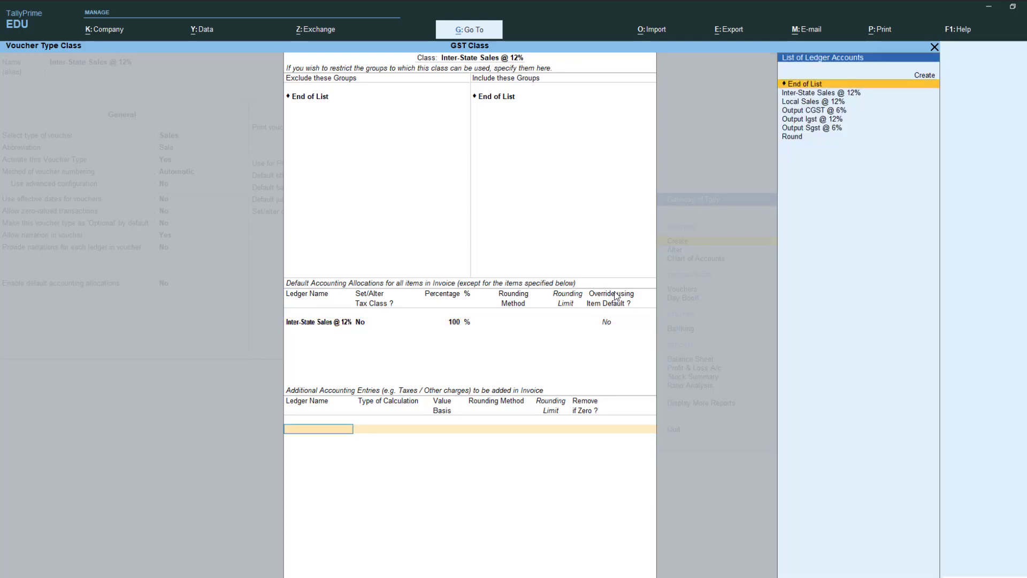
Add the Output Igst @ 12% ledger to the class's additional accounting entries, removed if zero
key("Down")
key("Return")
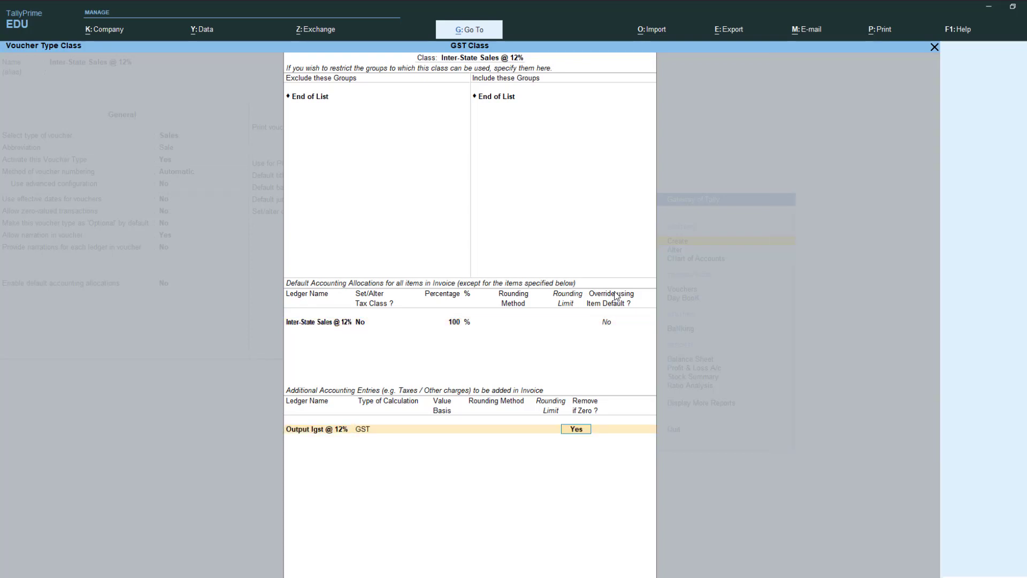
key("Return")
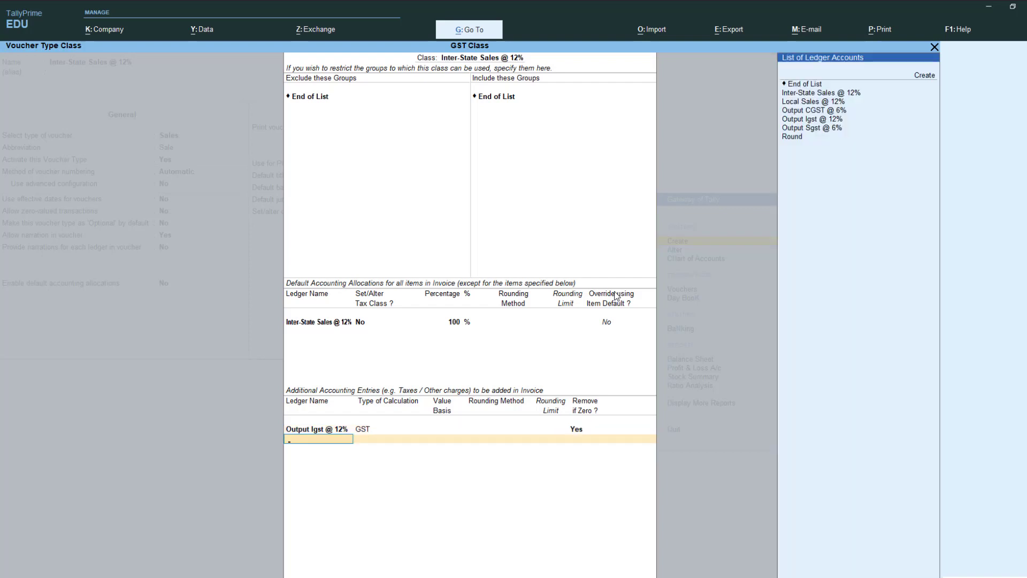
Add the Round ledger with As Total Amount Rounding and Normal Rounding, and accept the class
key("Down")
key("Down")
key("Down")
key("Down")
key("Down")
key("Down")
key("Down")
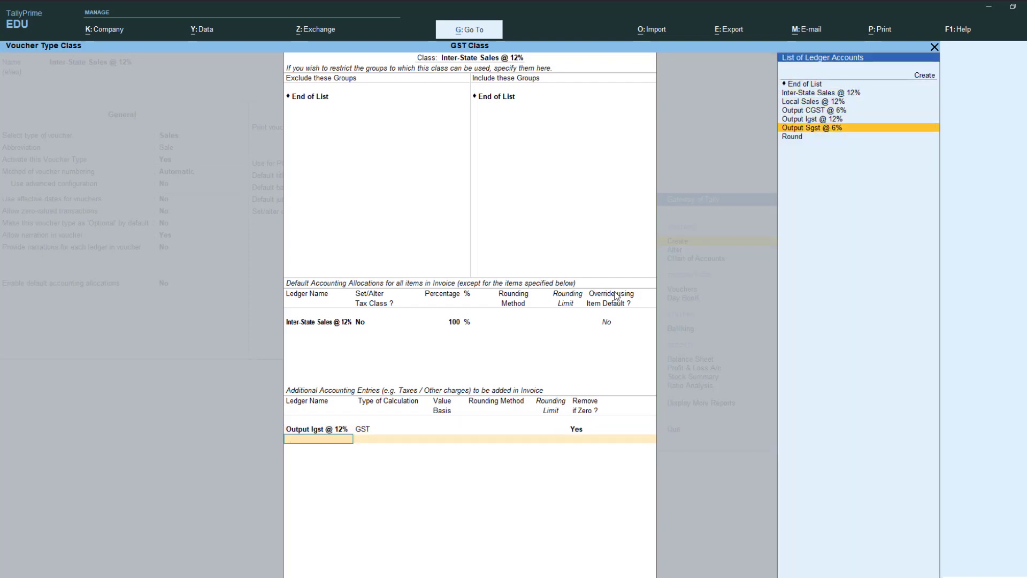
key("Return")
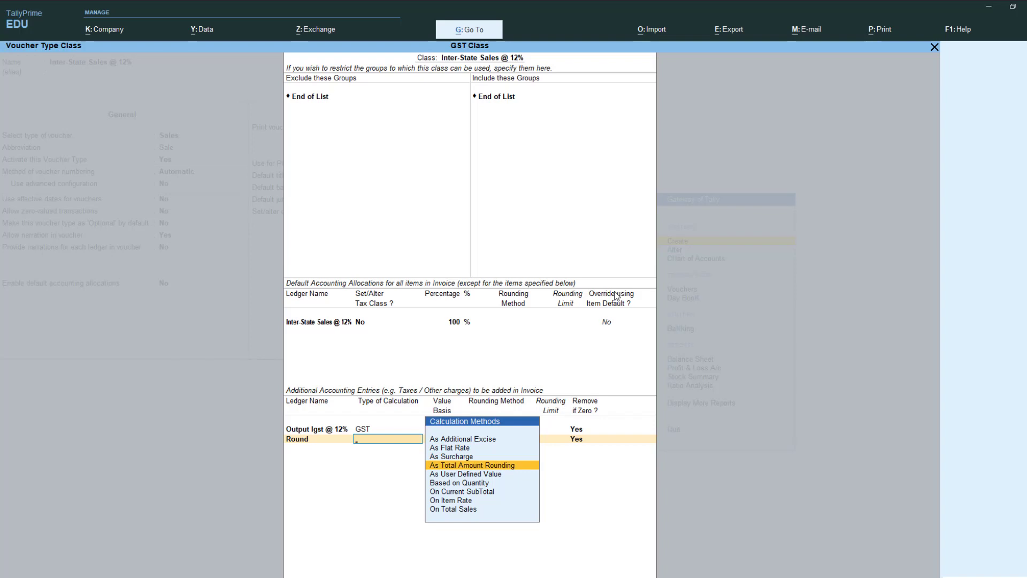
key("Return")
key("Down")
key("Down")
key("Return")
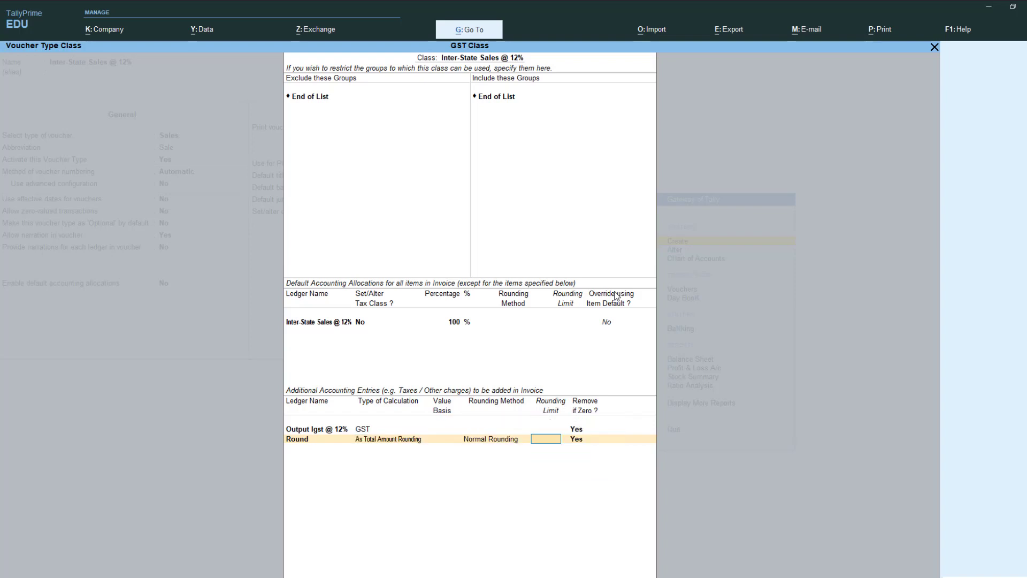
key("Return")
key("Return")
key("Return")
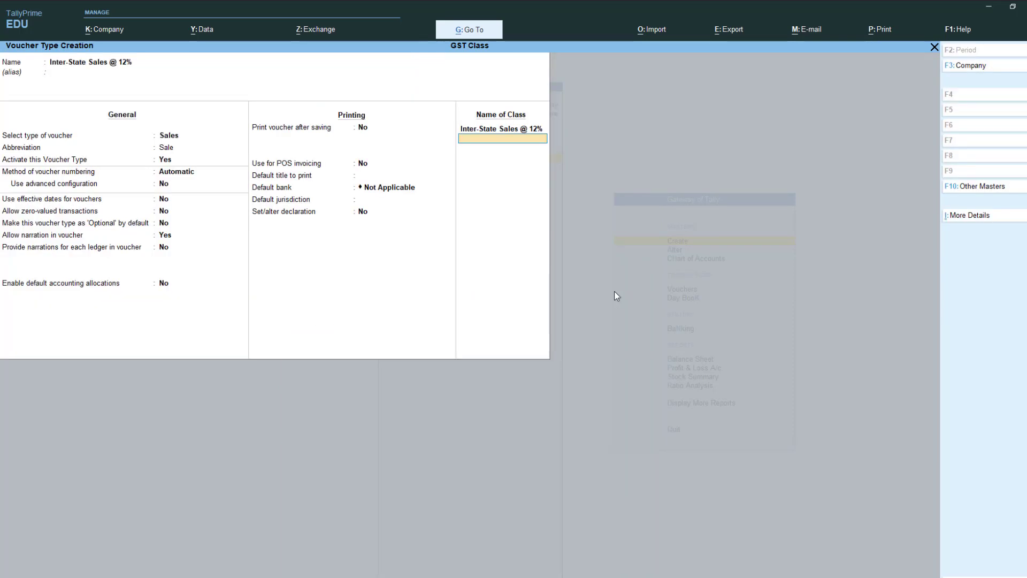
Finish the Inter-State Sales @ 12% voucher type and return to the Gateway of Tally
key("Escape")
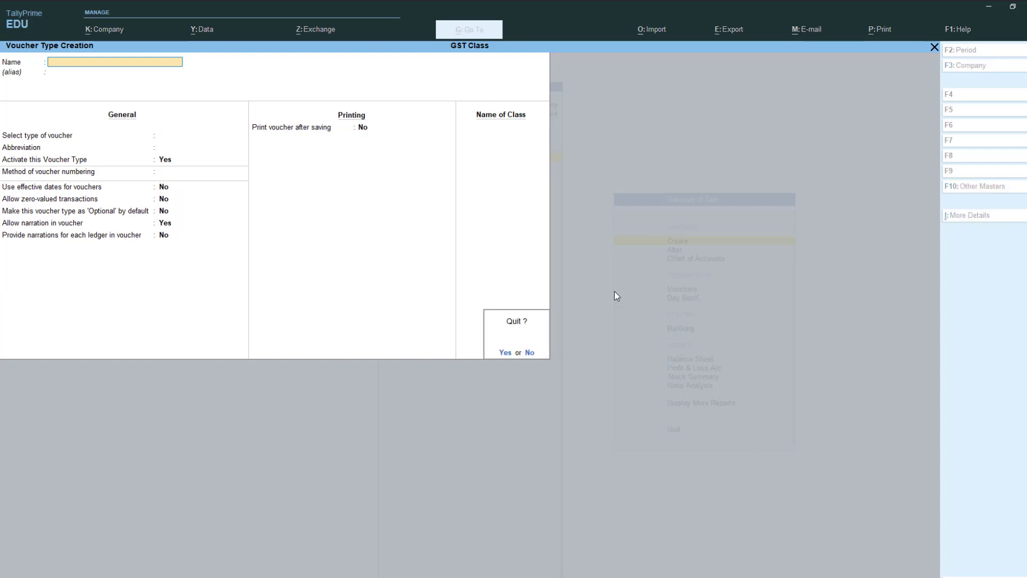
key("y")
key("Escape")
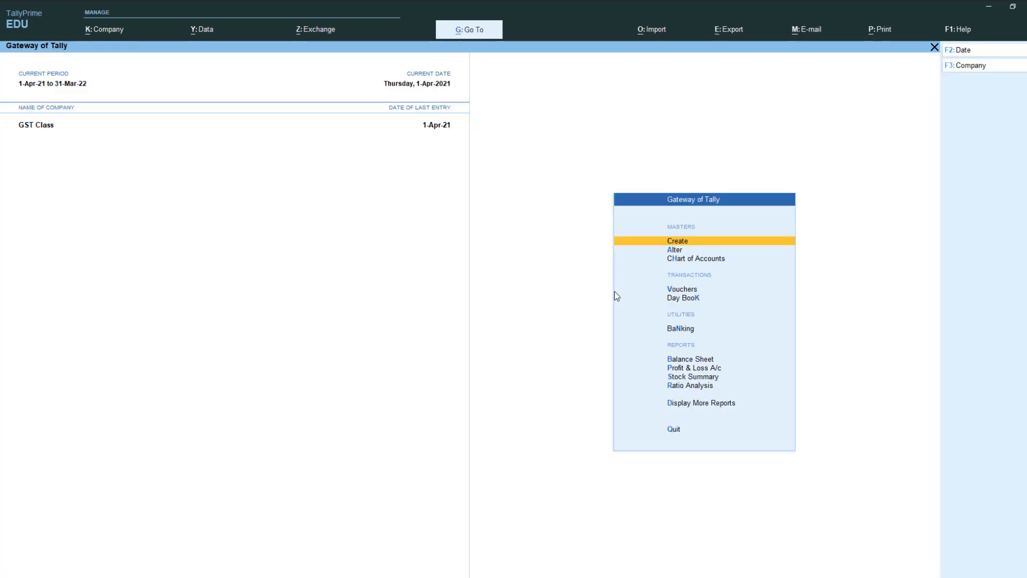
Open a new sales voucher using the Inter-State Sales @ 12% voucher type and its class of the same name
key("Down")
key("Down")
key("Down")
key("Return")
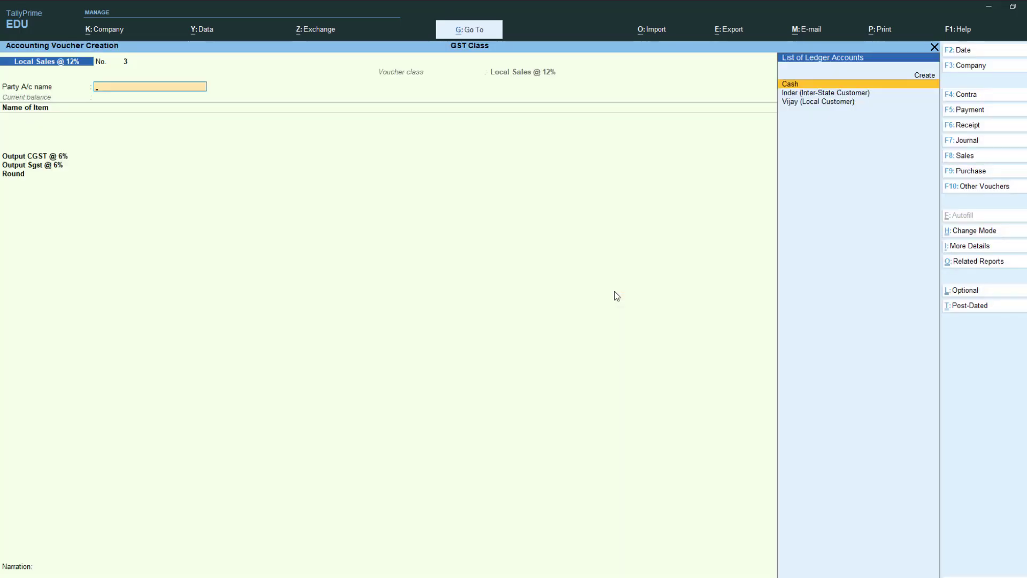
key("F8")
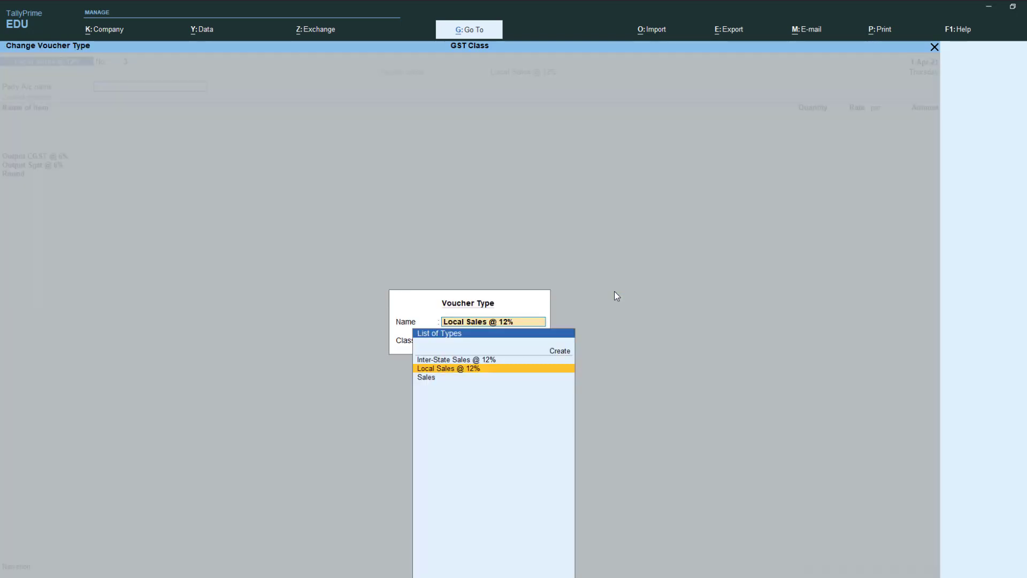
key("Up")
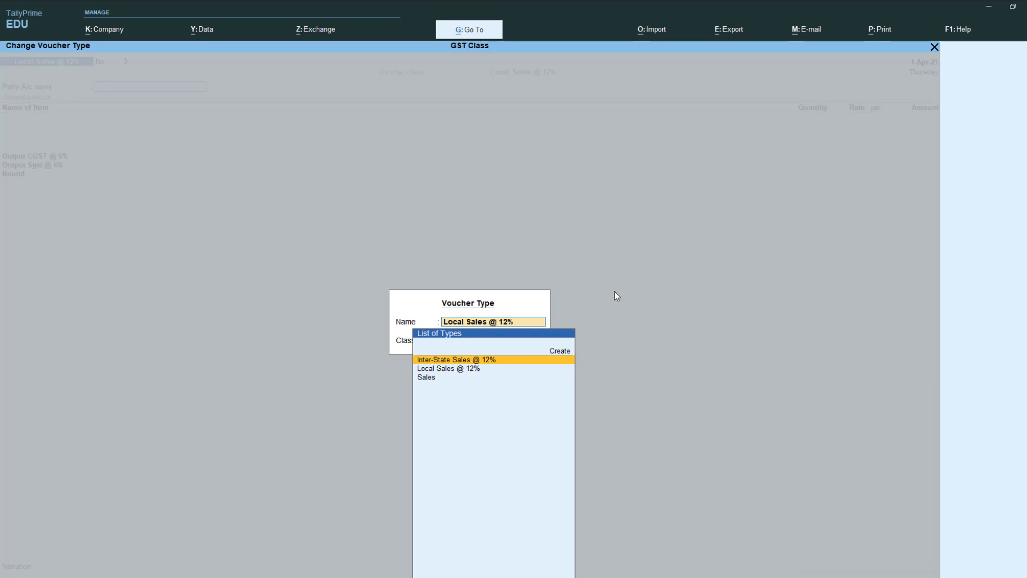
key("Return")
key("Down")
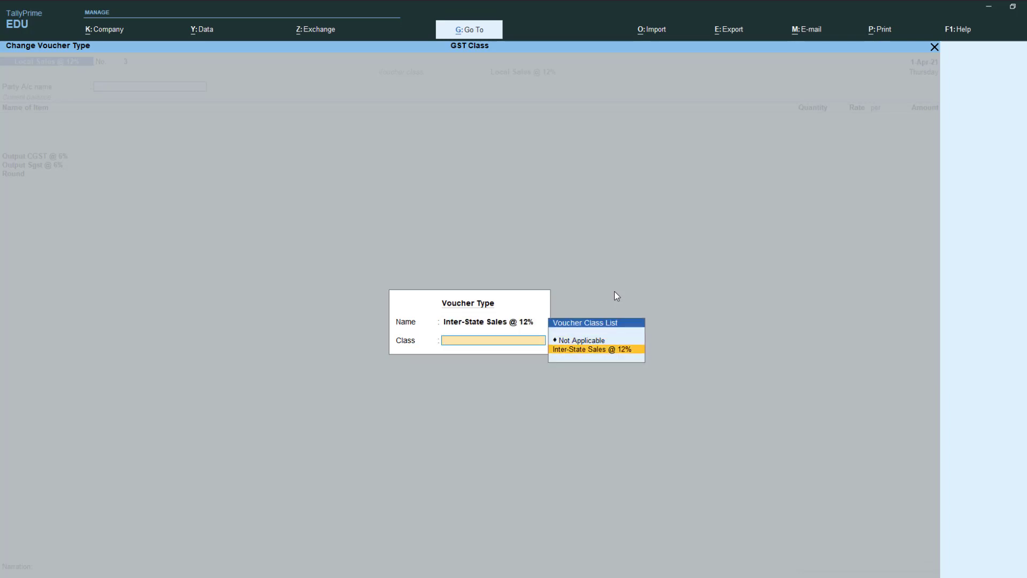
key("Return")
Set the party account to the inter-state customer and accept the dispatch and party details as they are
key("Down")
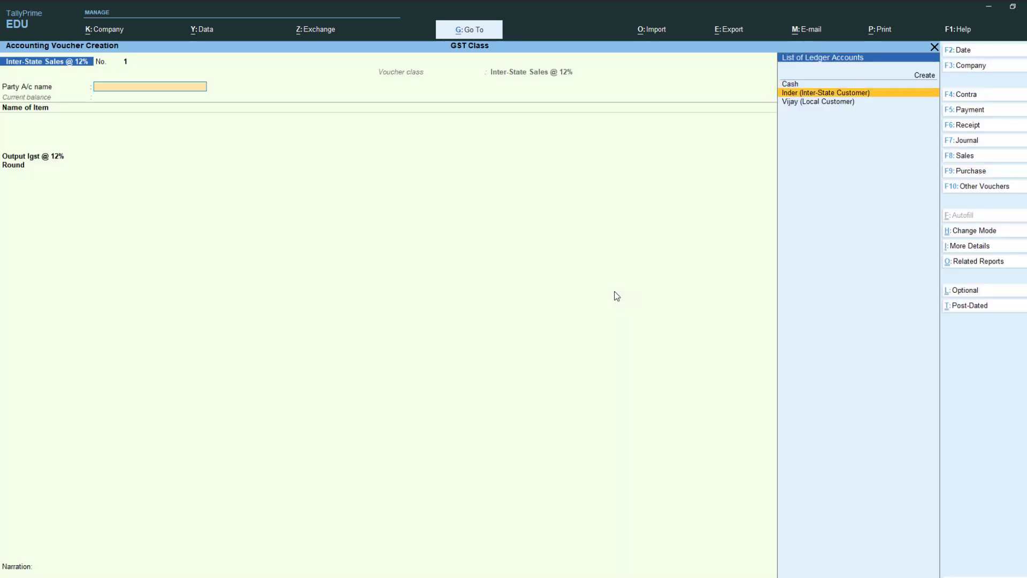
key("Return")
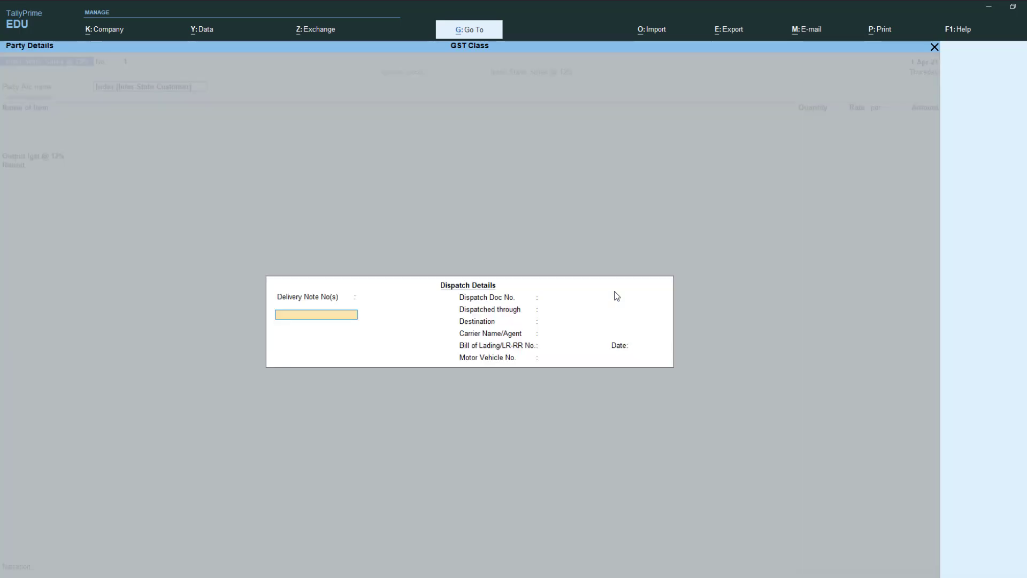
key("ctrl+a")
key("Return")
key("Return")
key("Return")
key("Return")
key("Return")
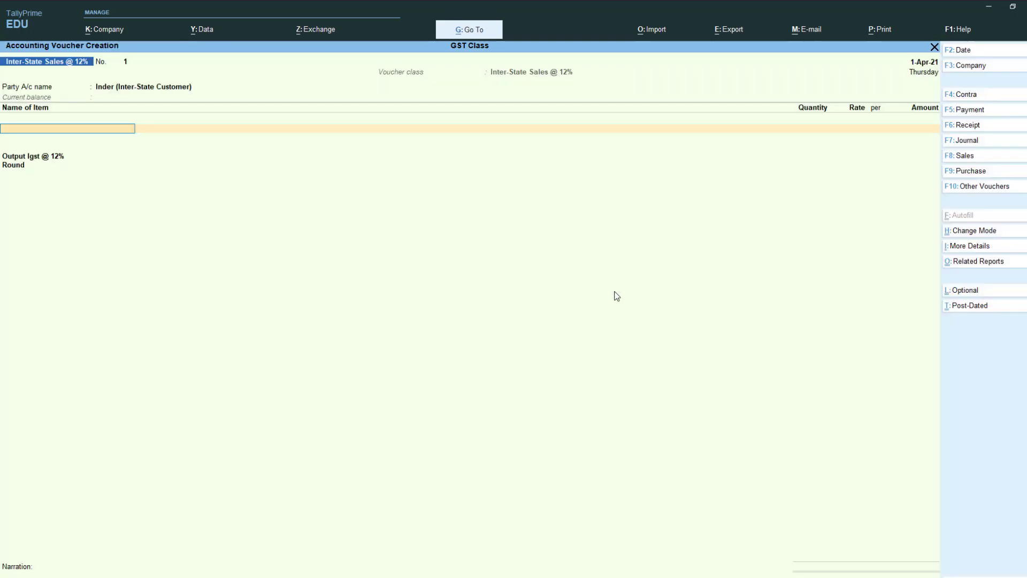
Enter the item Chair with a quantity of 5 pcs at a rate of 1,200.44 per piece
key("Up")
key("Return")
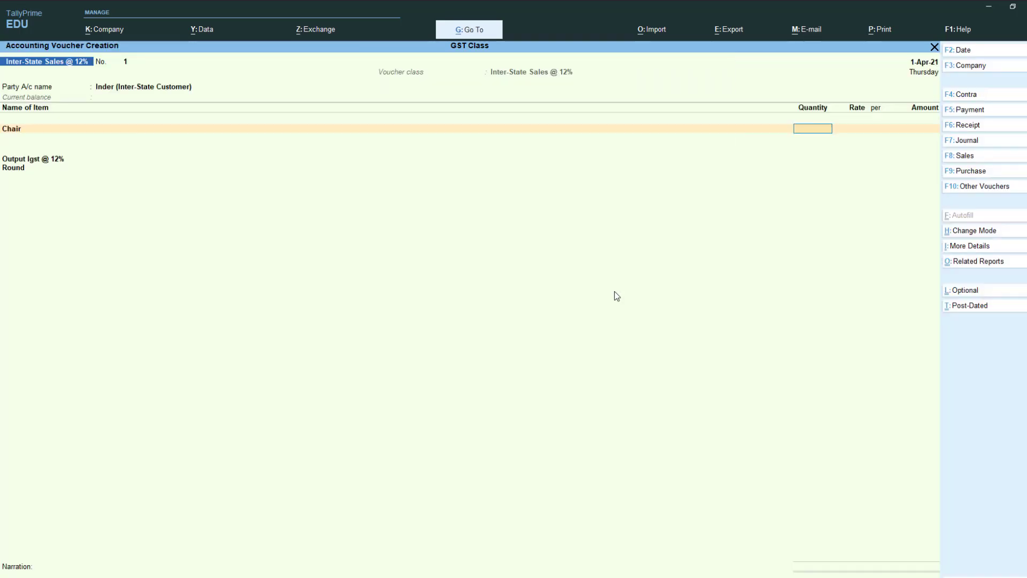
key("Return")
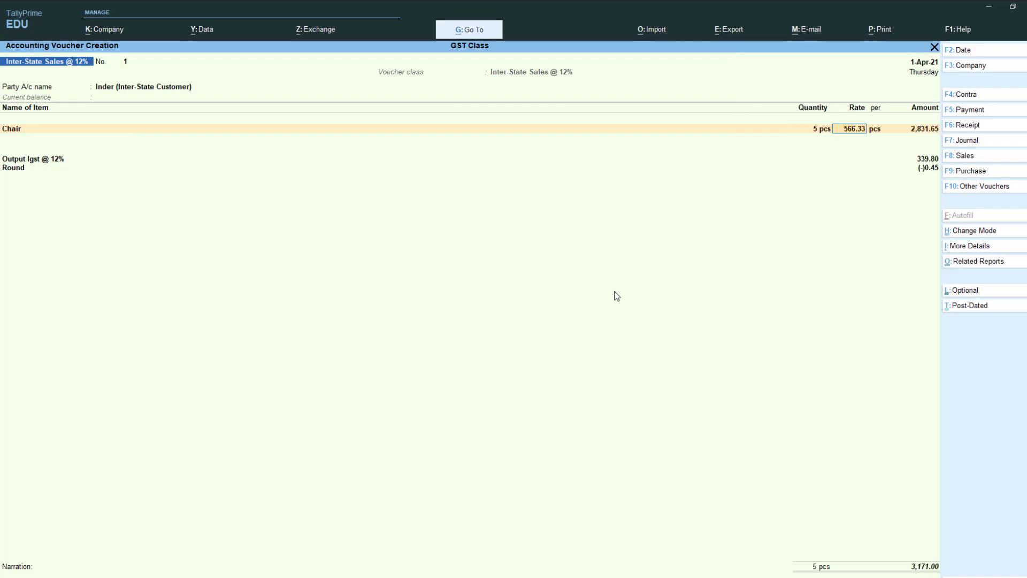
type("1,2")
type("00.44")
key("Return")
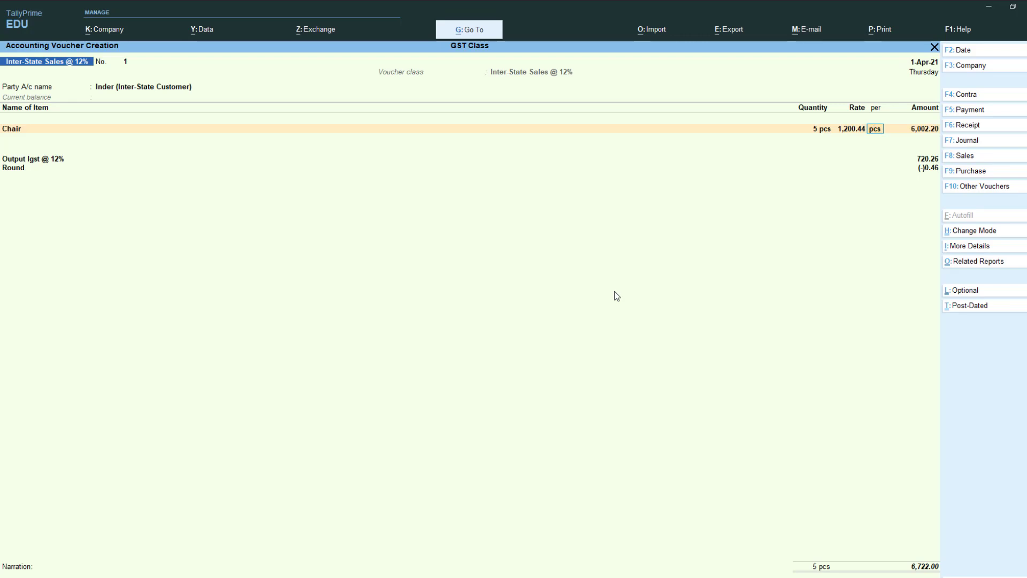
key("Return")
key("Return")
key("Return")
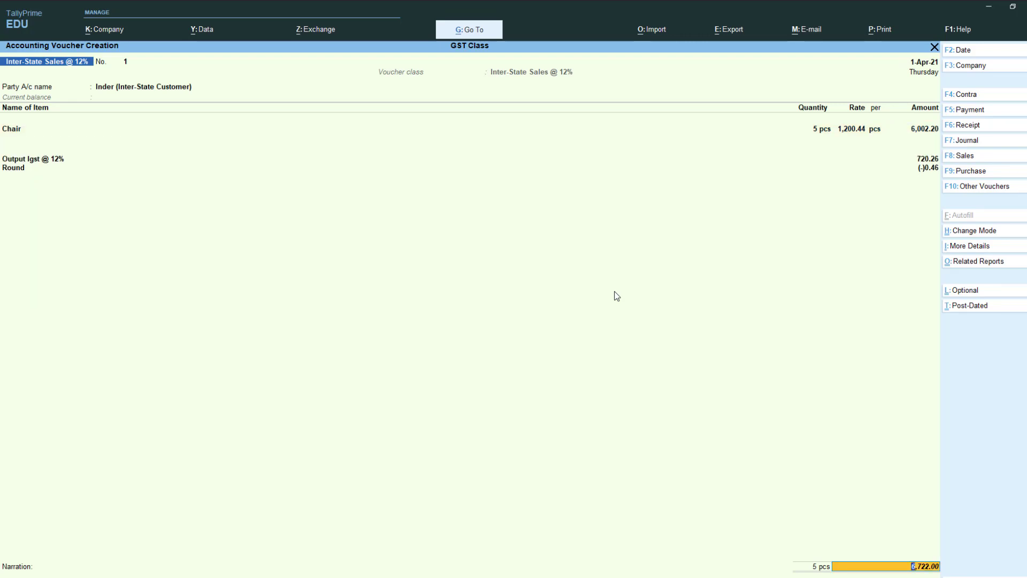
Save the inter-state sales voucher with its automatic tax and rounding entries and return to the Gateway of Tally
key("Return")
key("Return")
key("Return")
key("Return")
key("Return")
key("Return")
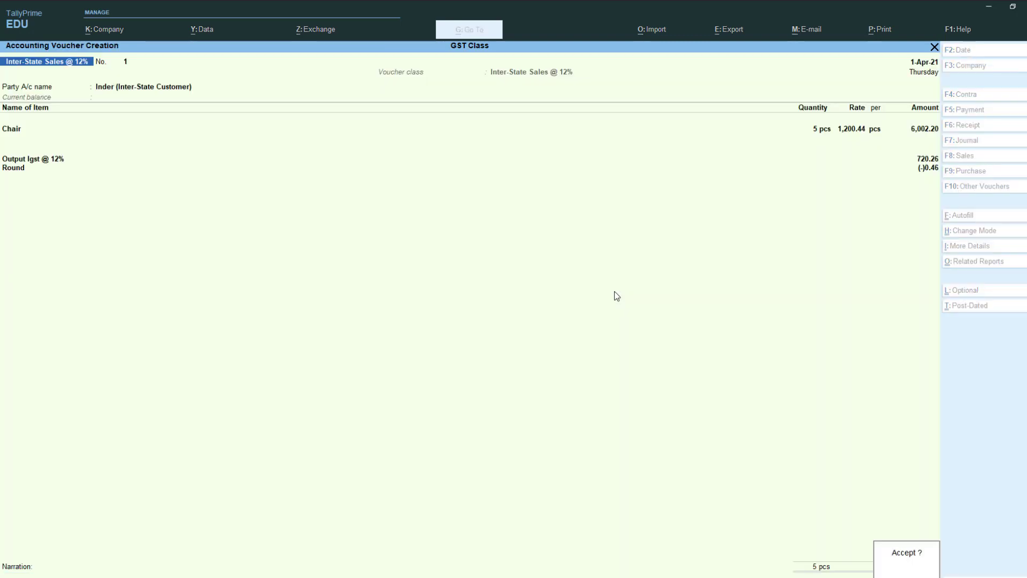
key("Return")
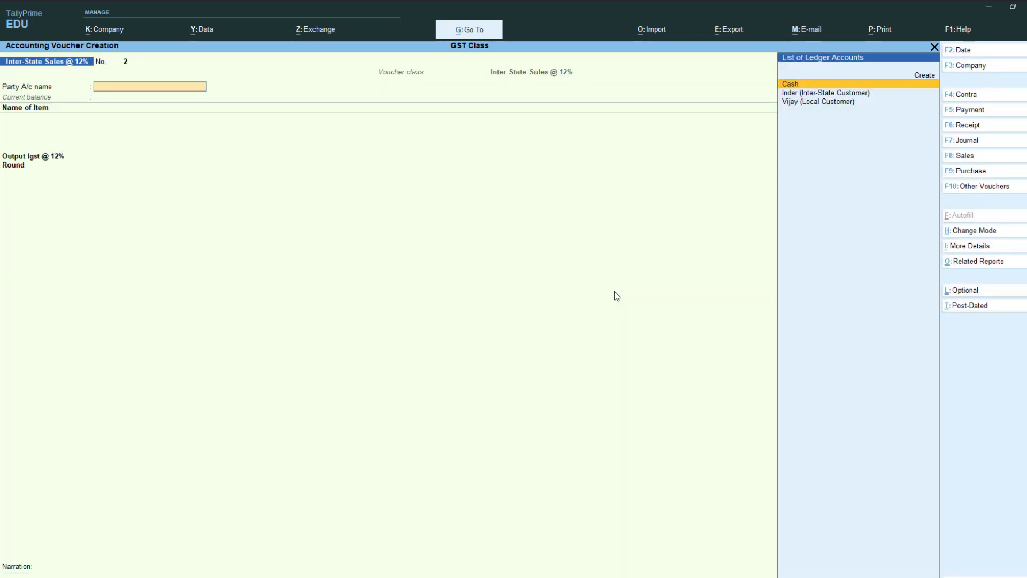
key("Escape")
key("Return")
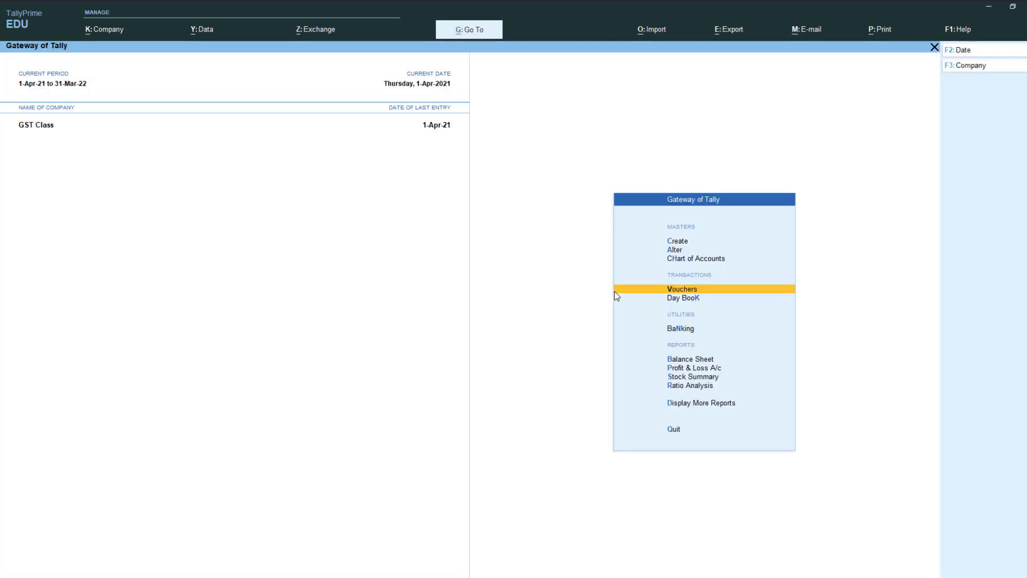